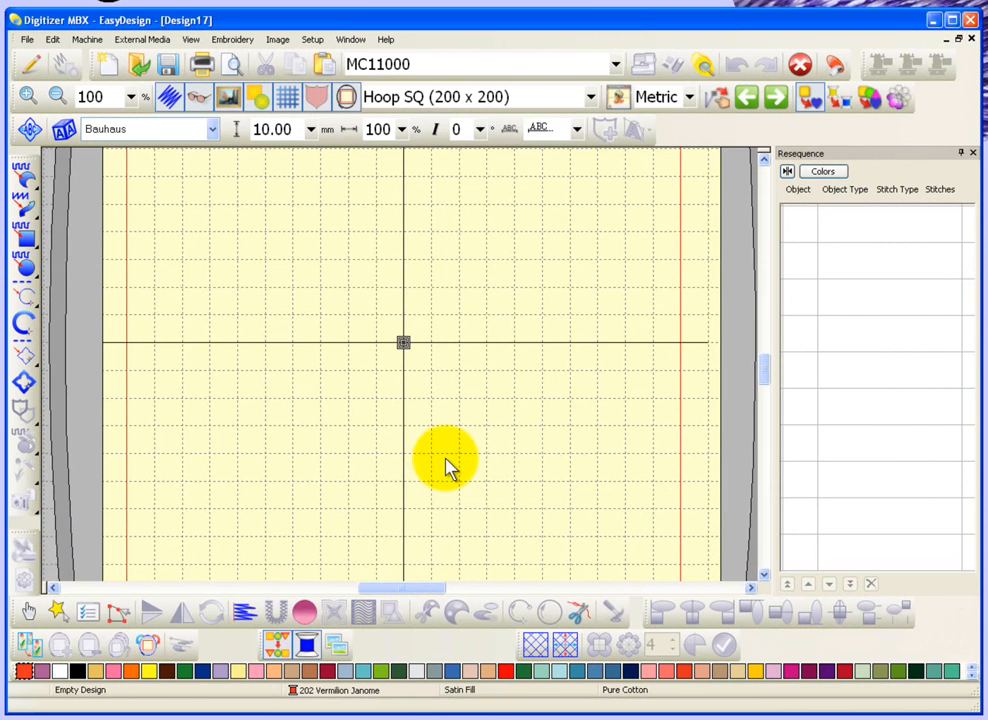
Open the Basket design from the Embroidery Album folder
{"action": "left_click", "coordinate": [140, 68]}
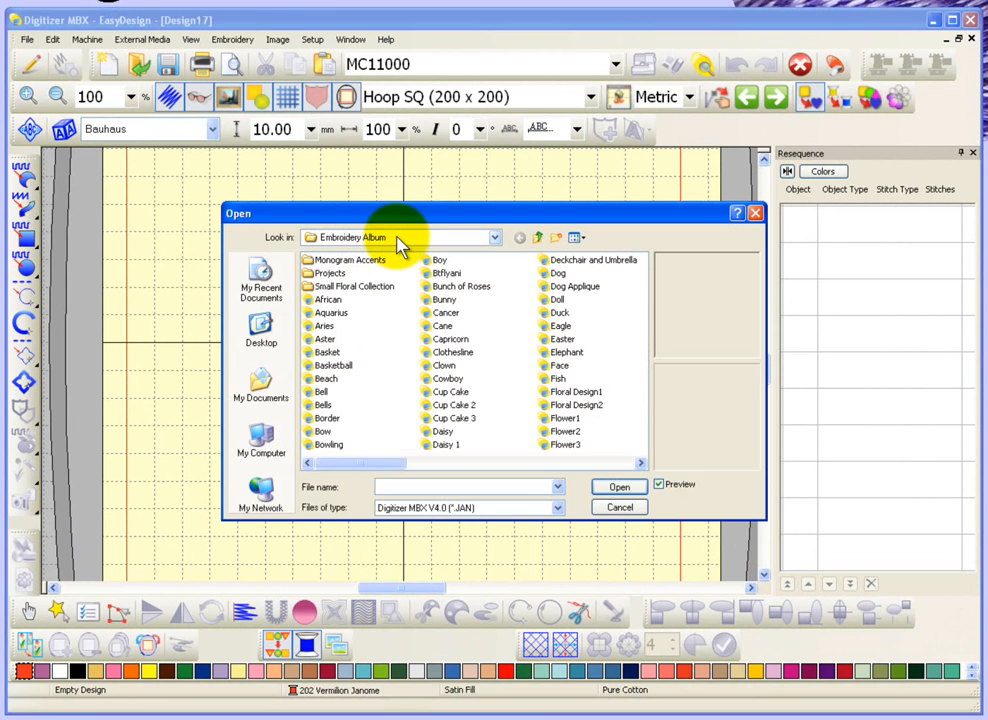
{"action": "left_click", "coordinate": [334, 354]}
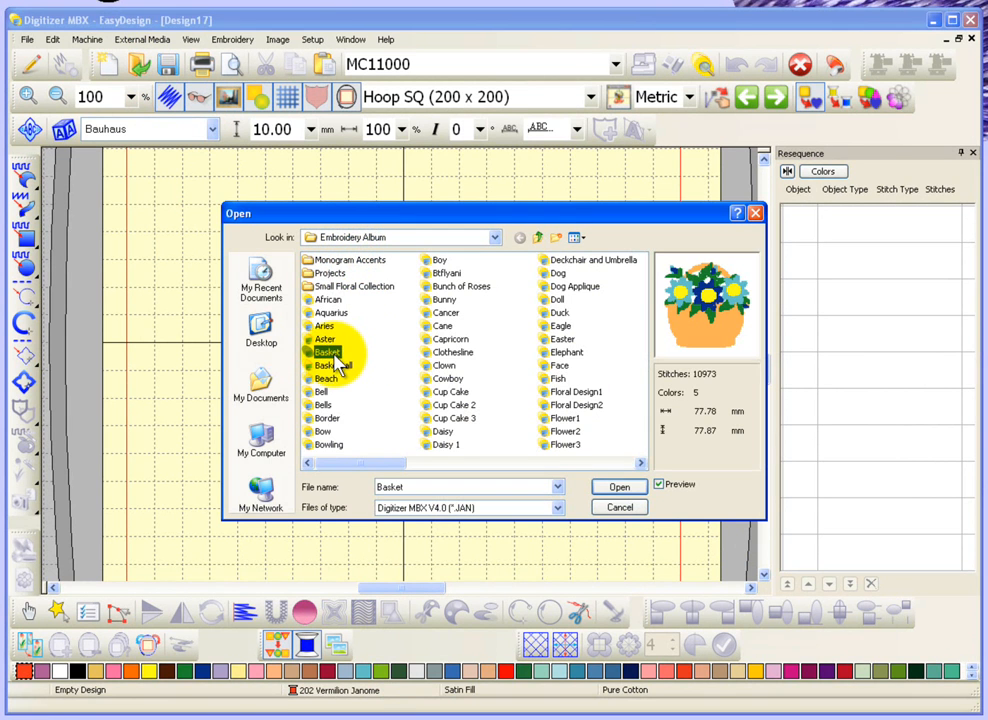
{"action": "left_click", "coordinate": [619, 487]}
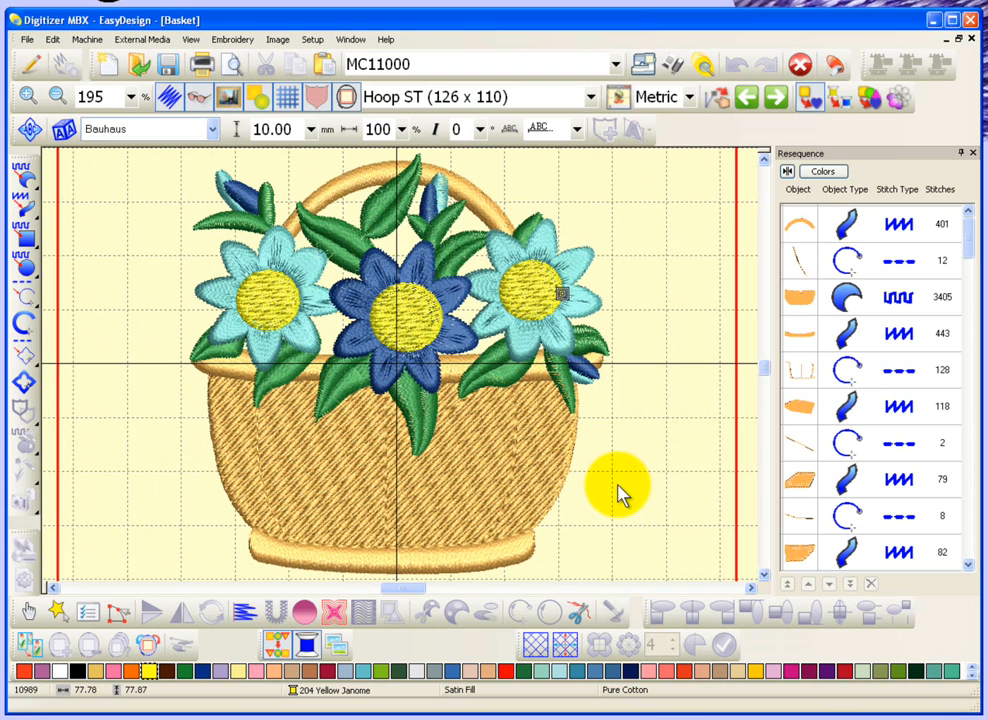
Change the hoop for the basket design to Hoop SQ (200 x 200)
{"action": "key", "text": "shift+z"}
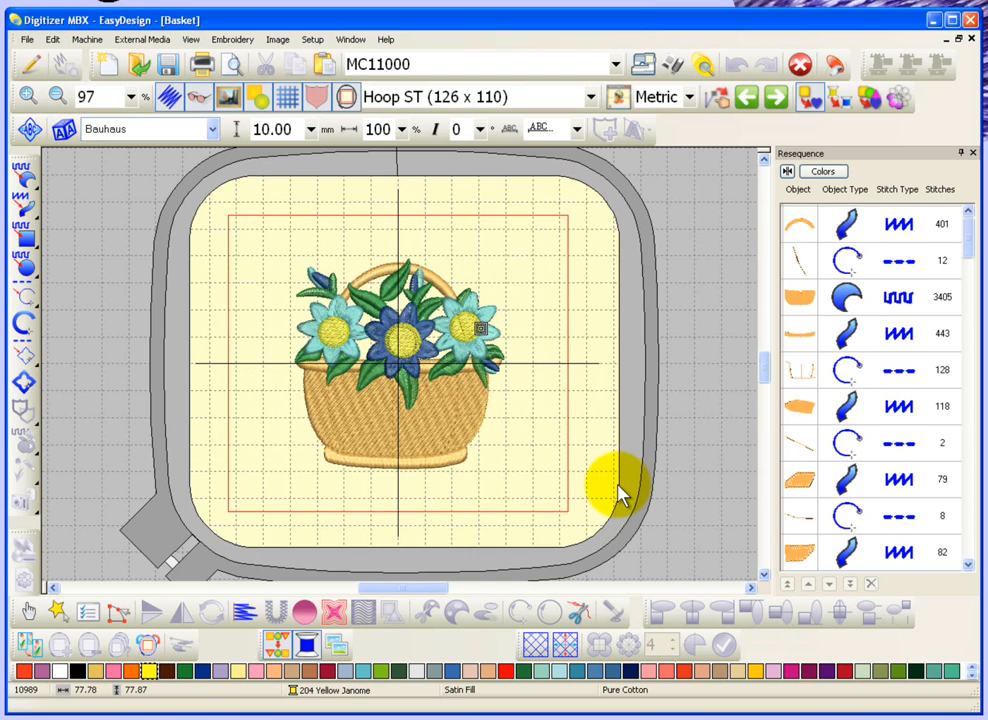
{"action": "key", "text": "shift+z"}
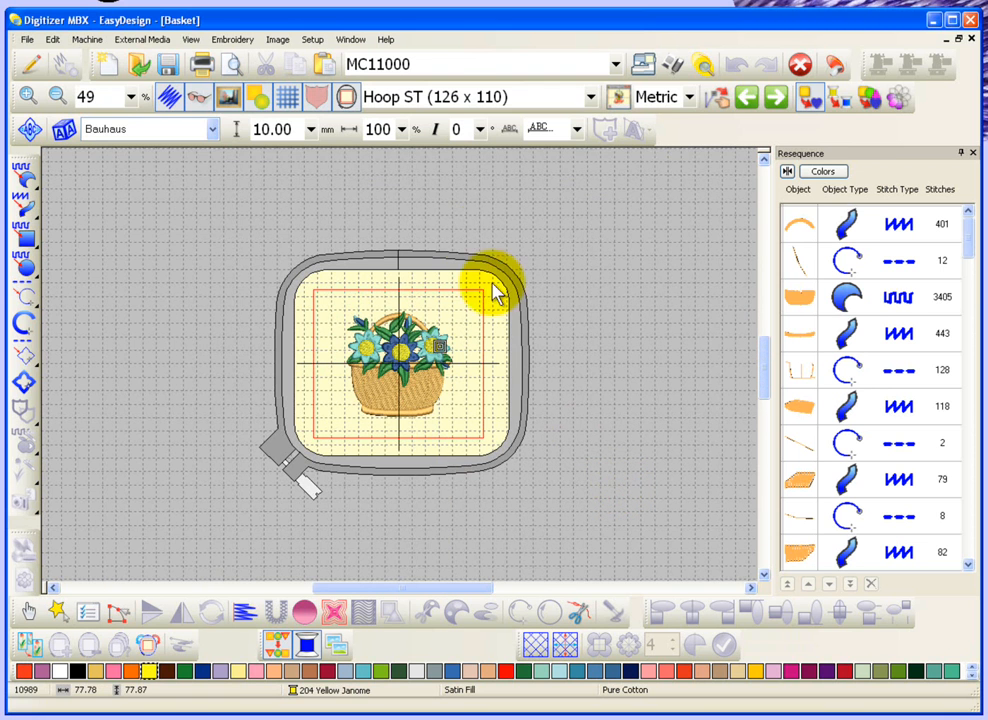
{"action": "left_click", "coordinate": [441, 98]}
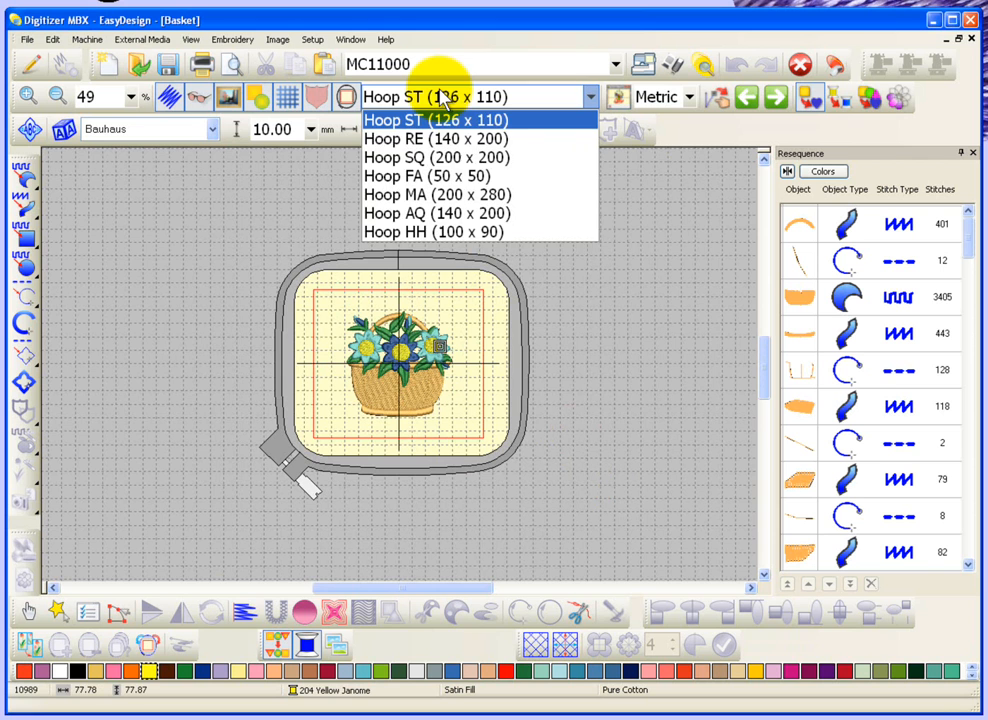
{"action": "left_click", "coordinate": [455, 158]}
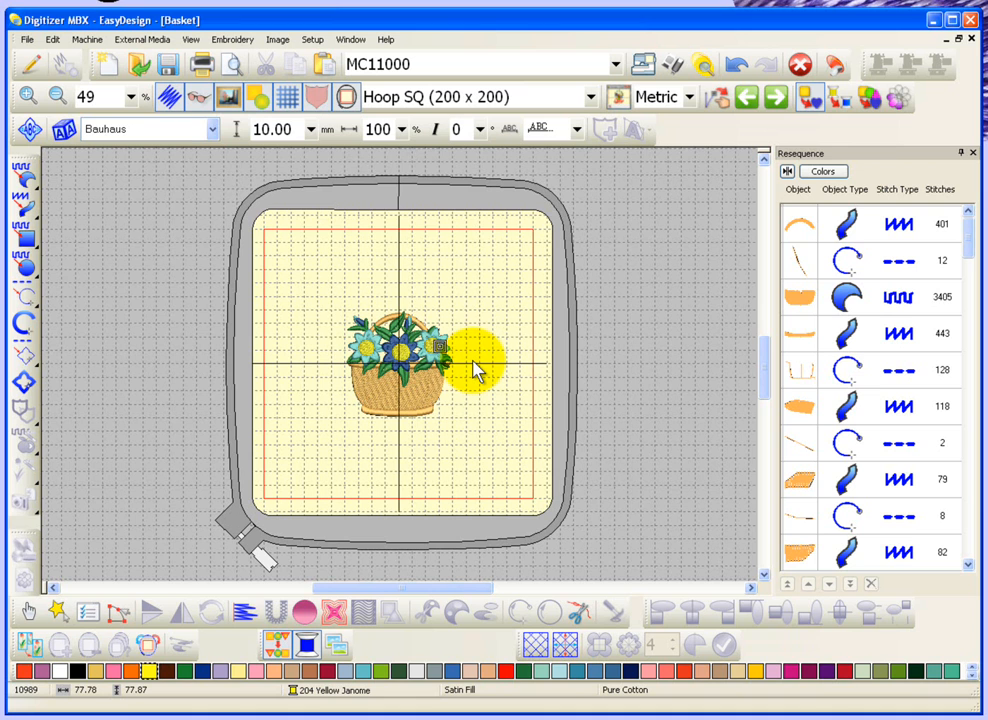
Try Ambience Quilting with the Echo type around the whole basket design, using the design center, and undo it
{"action": "key", "text": "ctrl+a"}
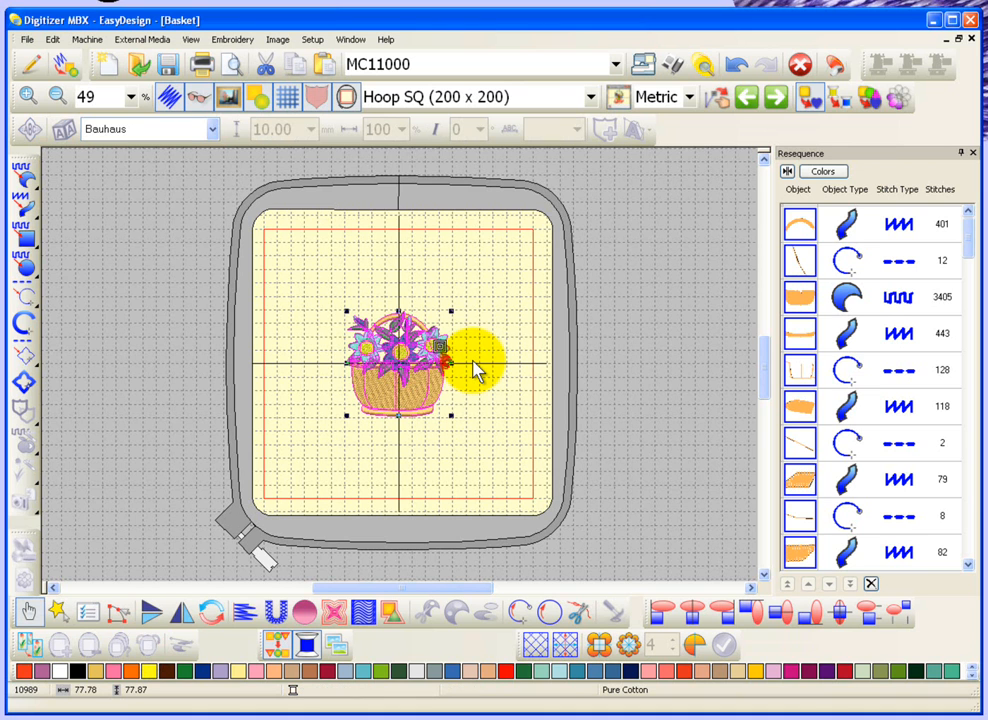
{"action": "left_click", "coordinate": [341, 626]}
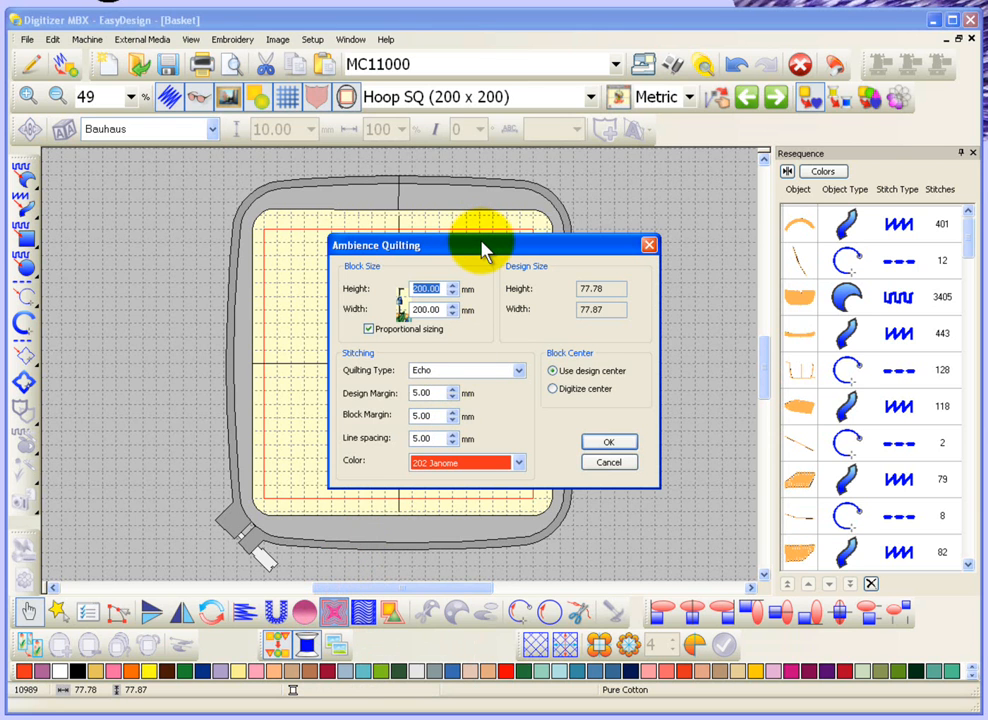
{"action": "left_click_drag", "start_coordinate": [480, 250], "coordinate": [636, 207]}
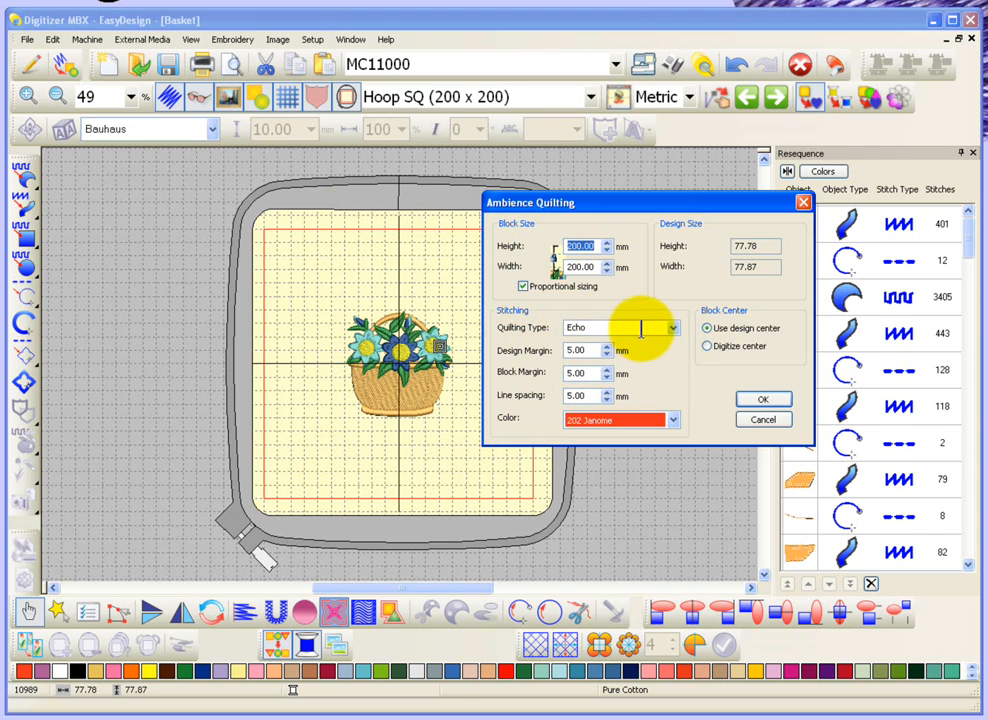
{"action": "left_click", "coordinate": [673, 329]}
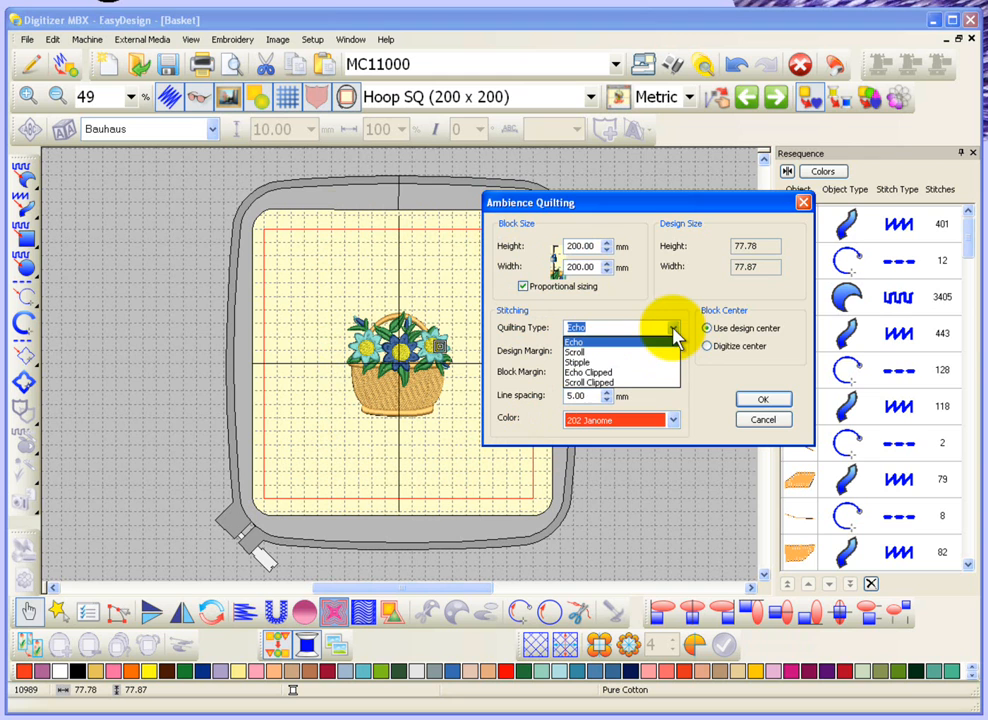
{"action": "left_click", "coordinate": [601, 343]}
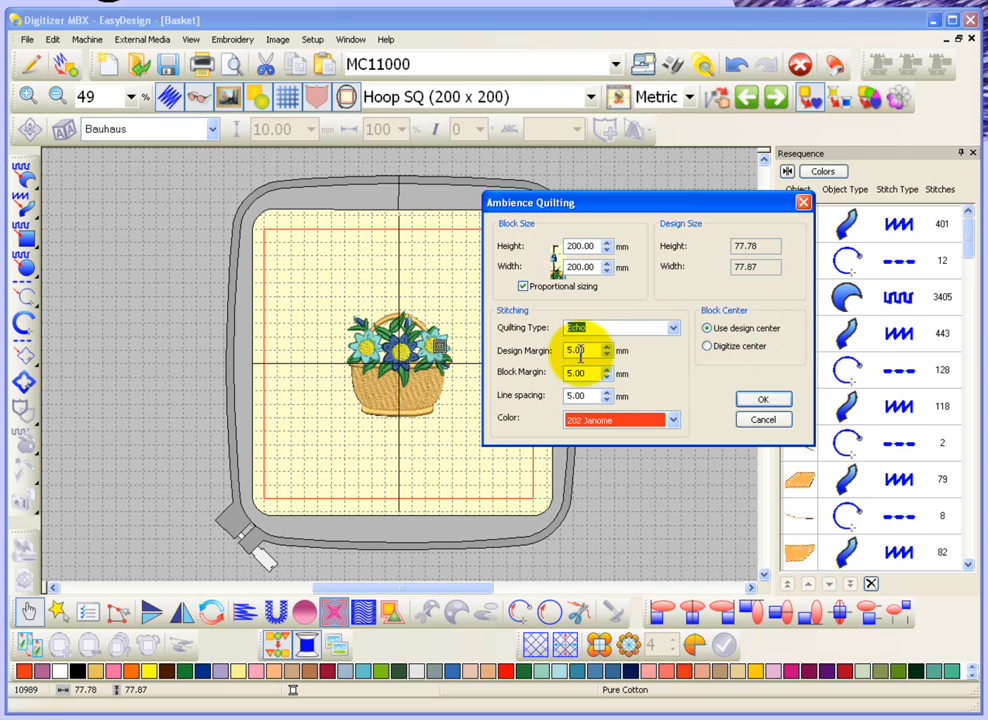
{"action": "left_click", "coordinate": [765, 404]}
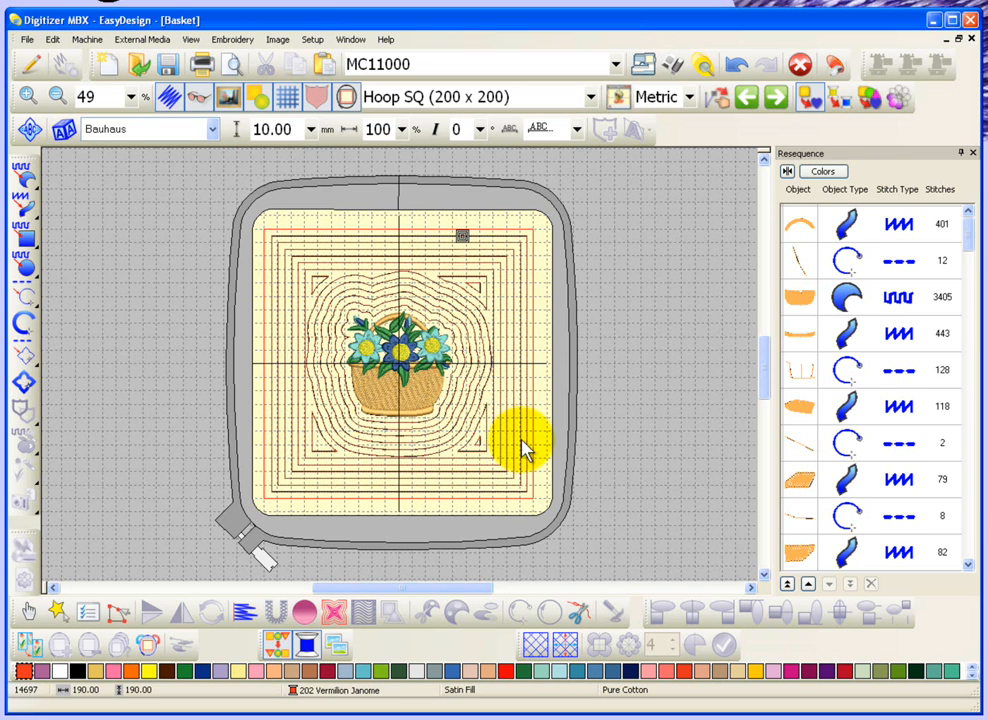
{"action": "left_click", "coordinate": [735, 68]}
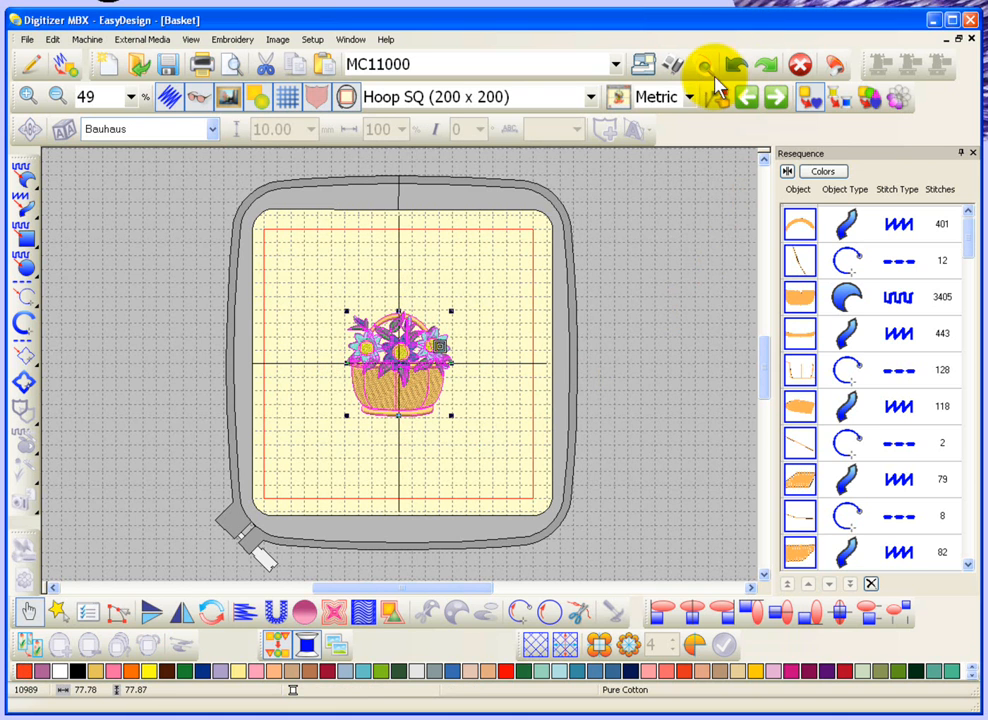
Try Ambience Quilting with the Scroll type around the basket, inspect the stitch lines up close, and undo it
{"action": "left_click", "coordinate": [333, 612]}
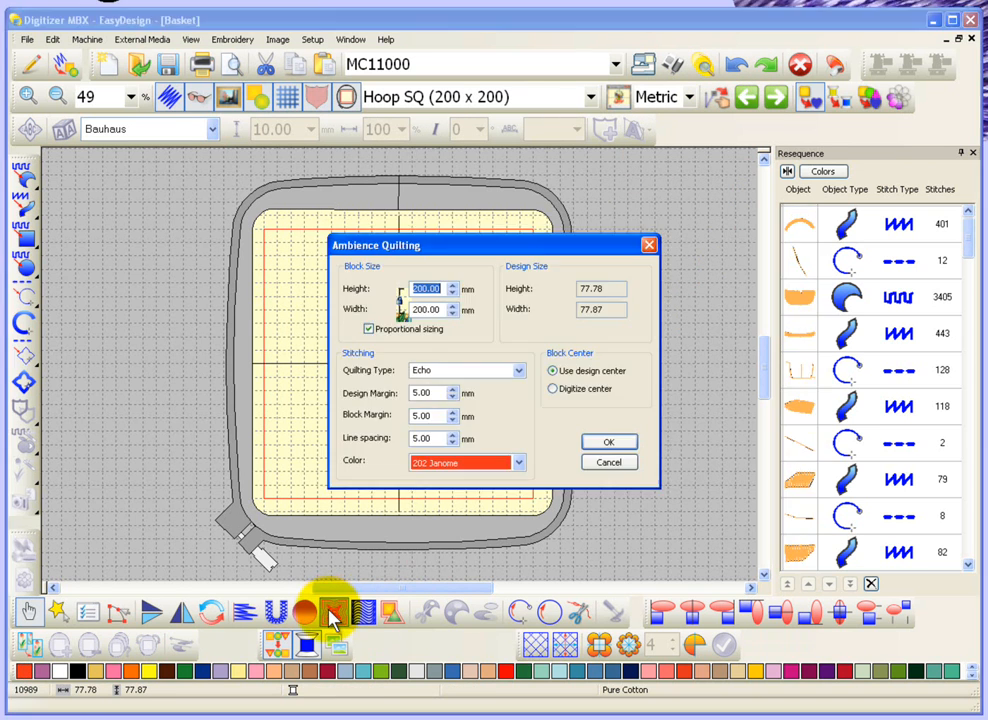
{"action": "left_click", "coordinate": [519, 371]}
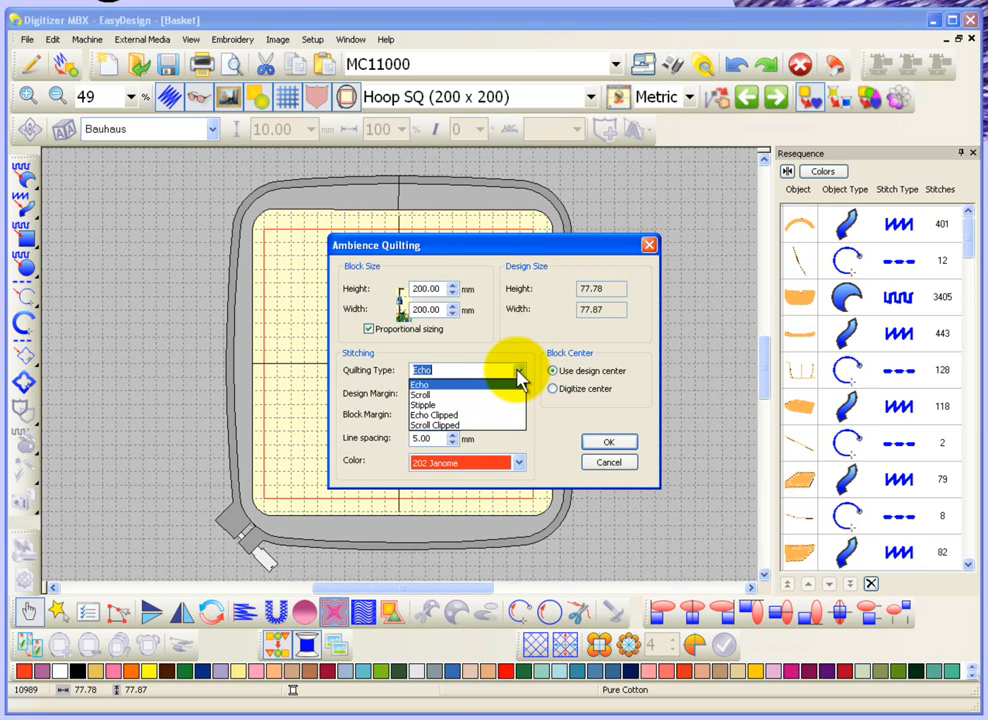
{"action": "left_click", "coordinate": [431, 394]}
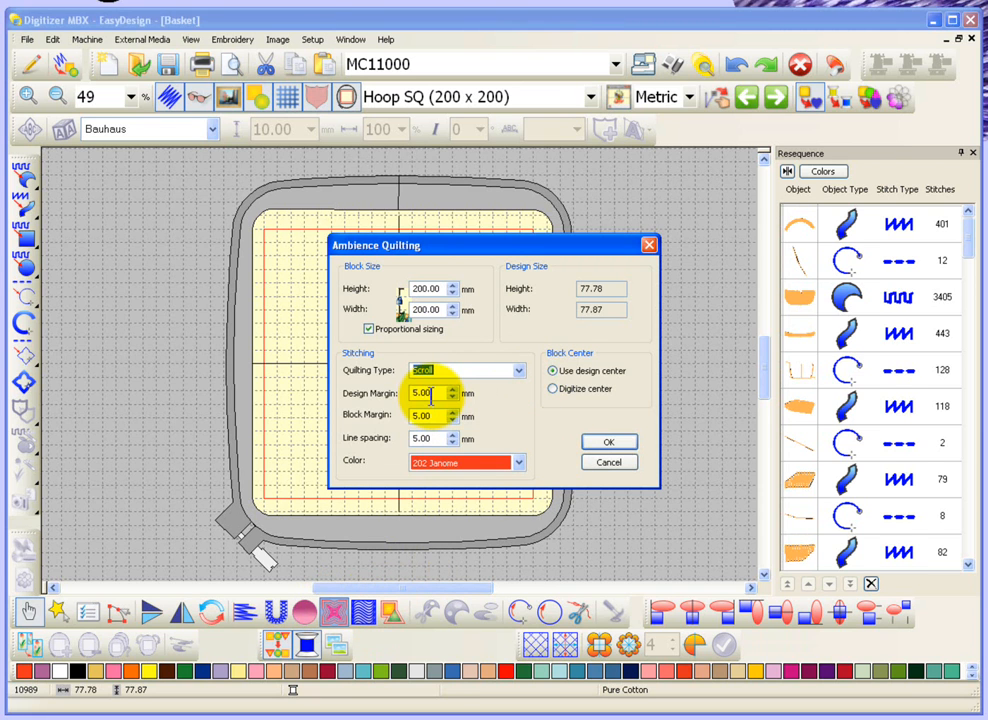
{"action": "left_click", "coordinate": [607, 444]}
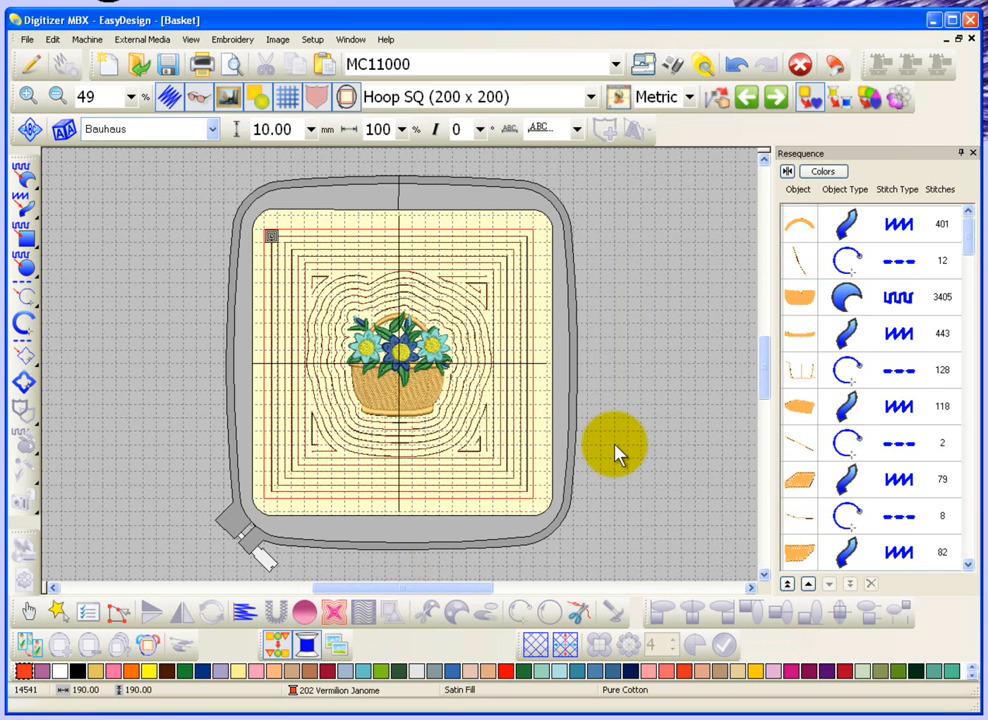
{"action": "key", "text": "b"}
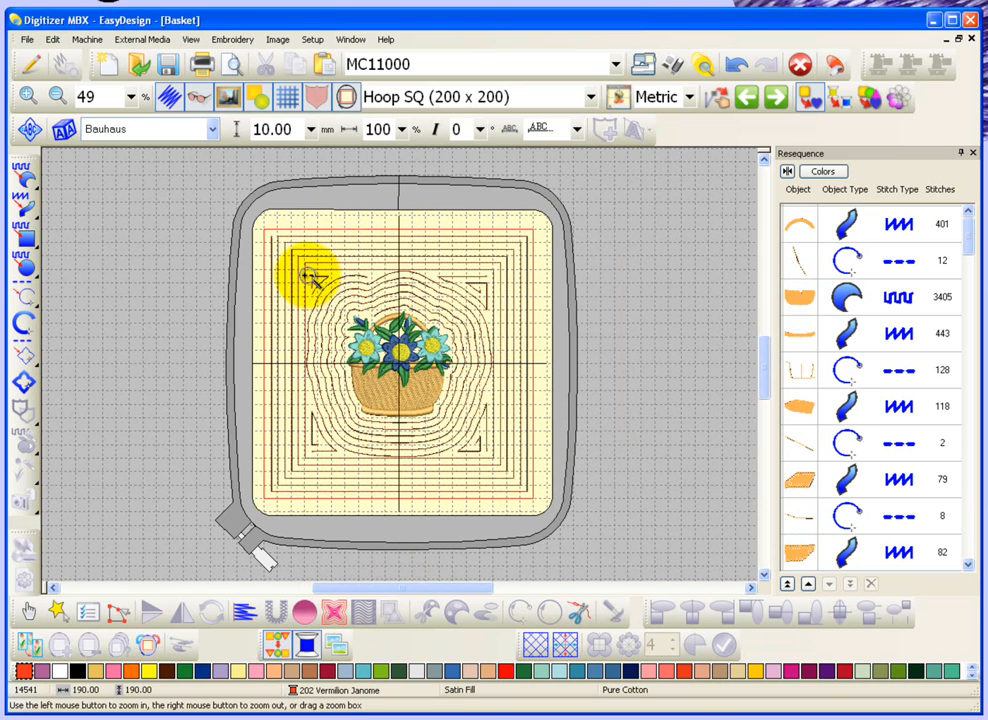
{"action": "left_click_drag", "start_coordinate": [309, 271], "coordinate": [495, 459]}
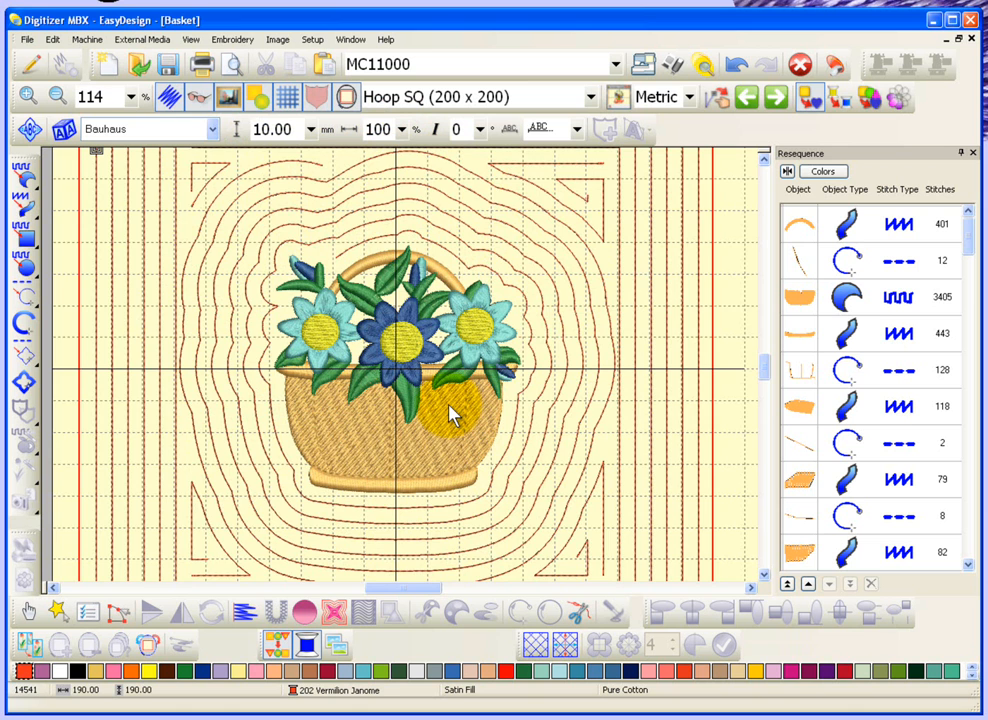
{"action": "key", "text": "shift+z"}
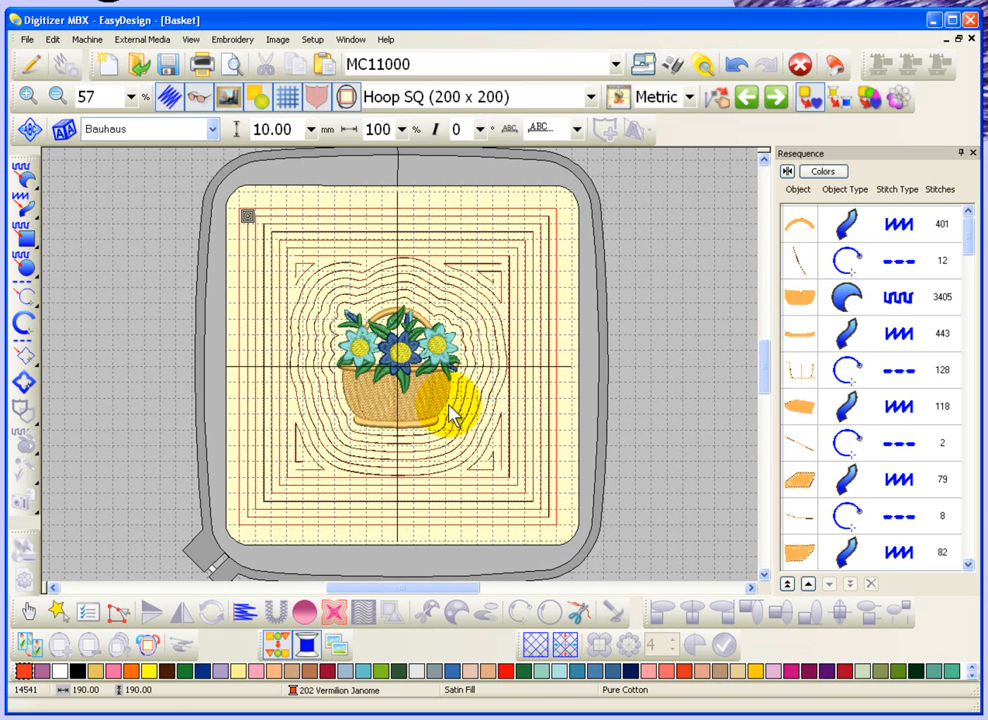
{"action": "left_click", "coordinate": [737, 68]}
Try Ambience Quilting with the Stipple type around the whole basket design, and undo it
{"action": "key", "text": "ctrl+a"}
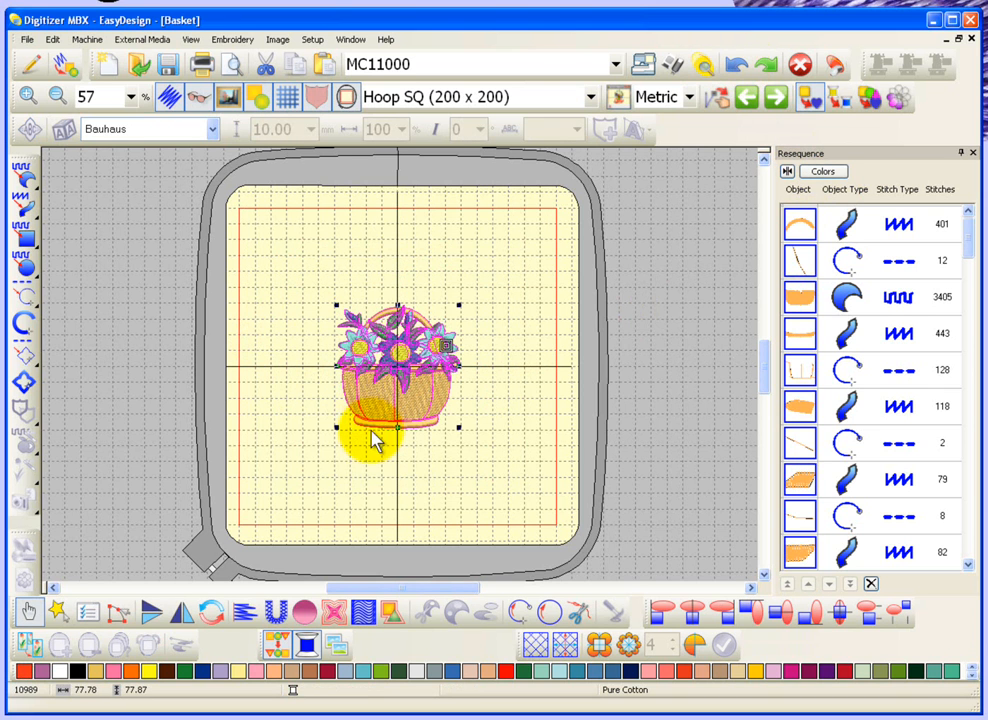
{"action": "left_click", "coordinate": [334, 610]}
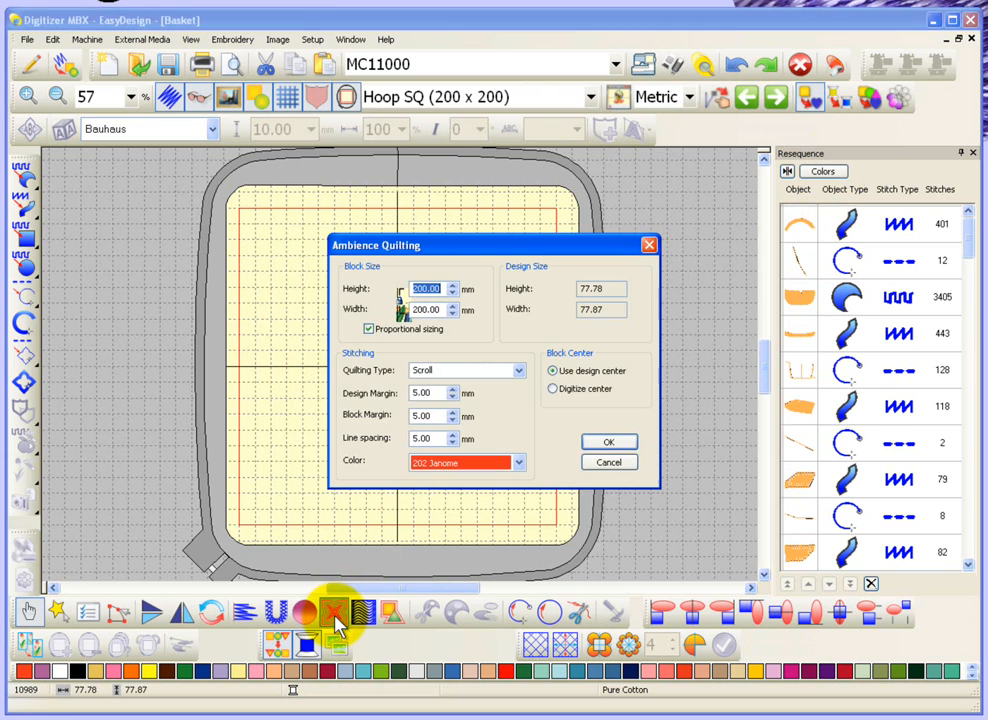
{"action": "left_click", "coordinate": [519, 372]}
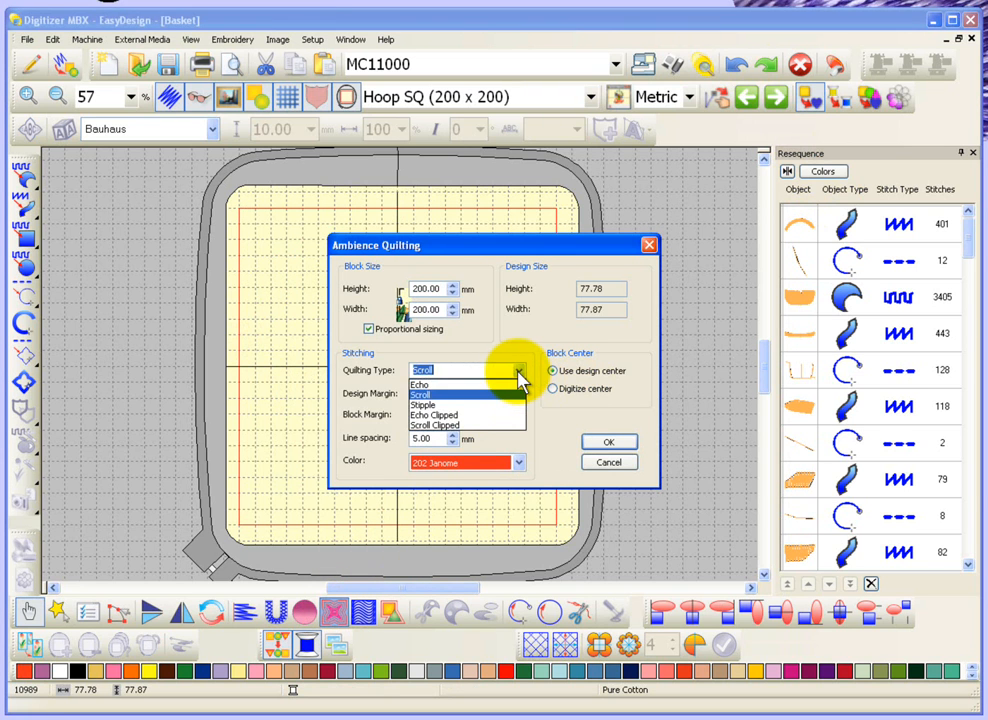
{"action": "left_click", "coordinate": [441, 405]}
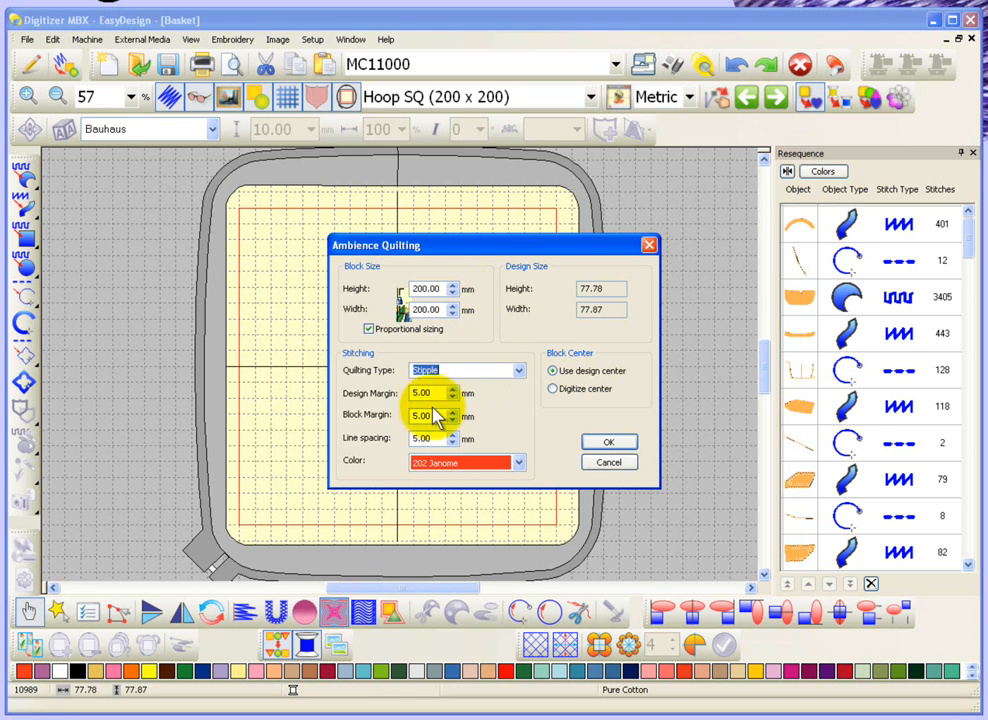
{"action": "left_click", "coordinate": [610, 443]}
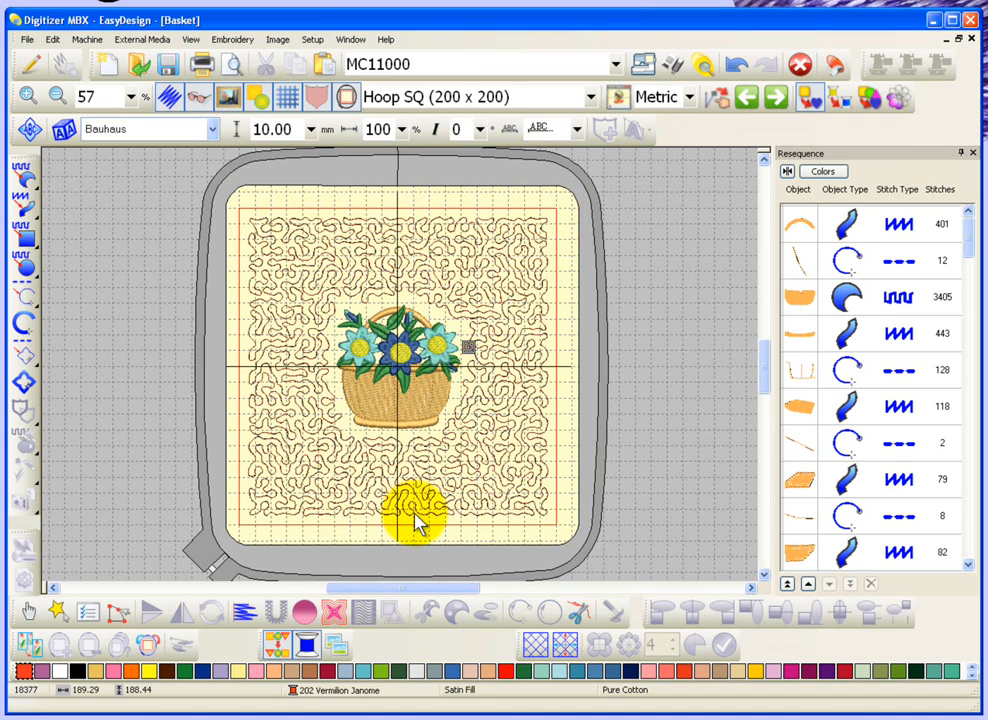
{"action": "left_click", "coordinate": [735, 64]}
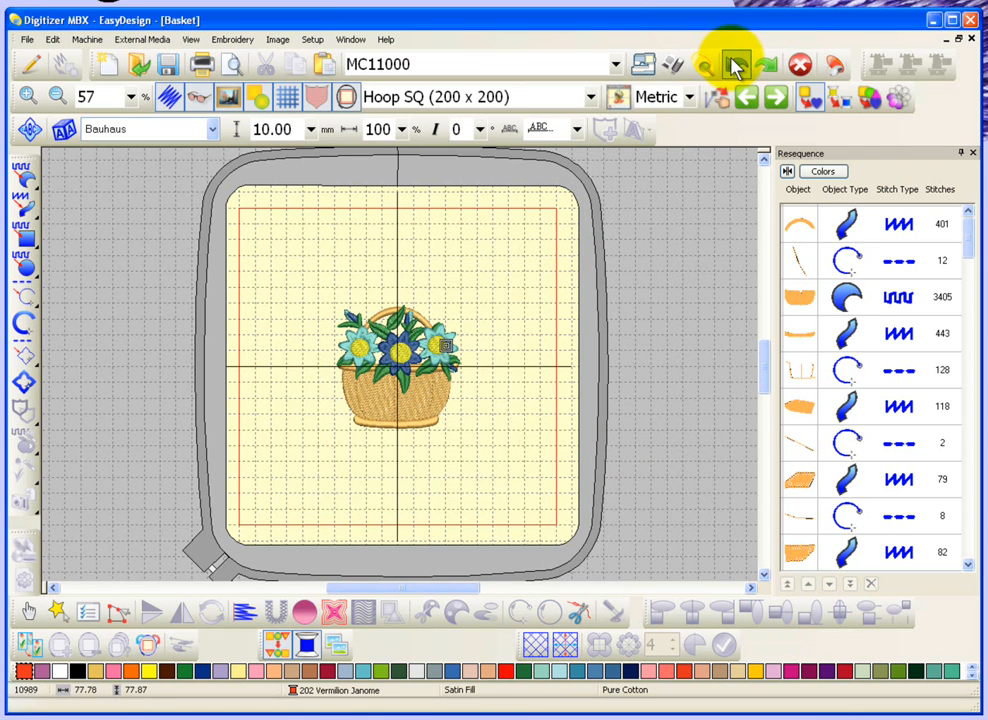
Try Ambience Quilting with the Echo Clipped type around the basket design, and undo it
{"action": "left_click", "coordinate": [360, 320]}
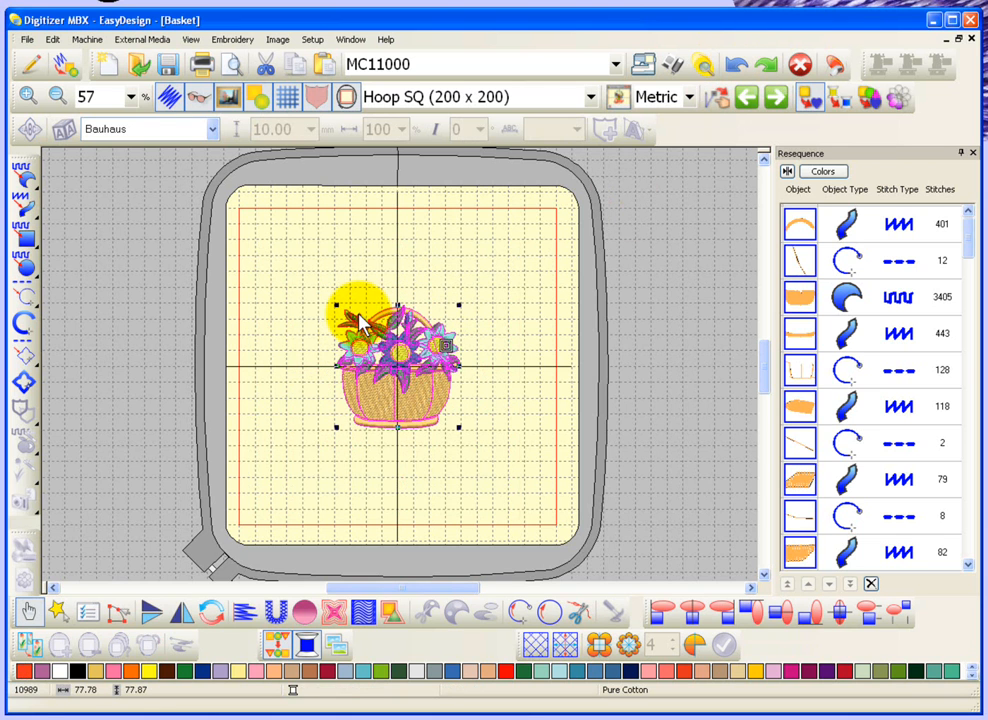
{"action": "left_click", "coordinate": [333, 617]}
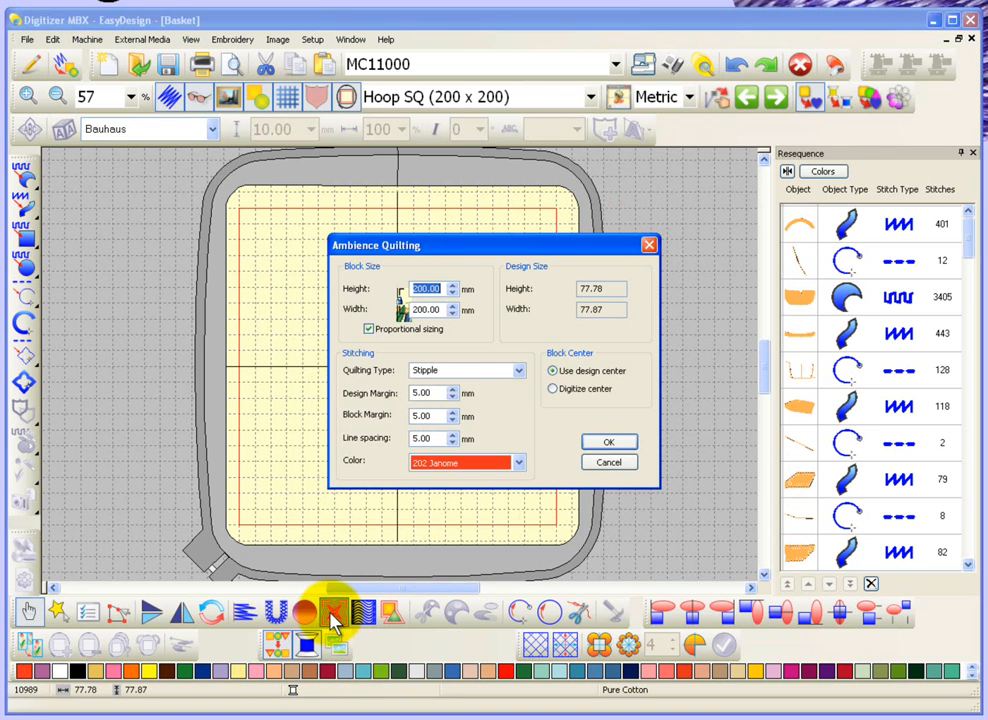
{"action": "left_click", "coordinate": [519, 371]}
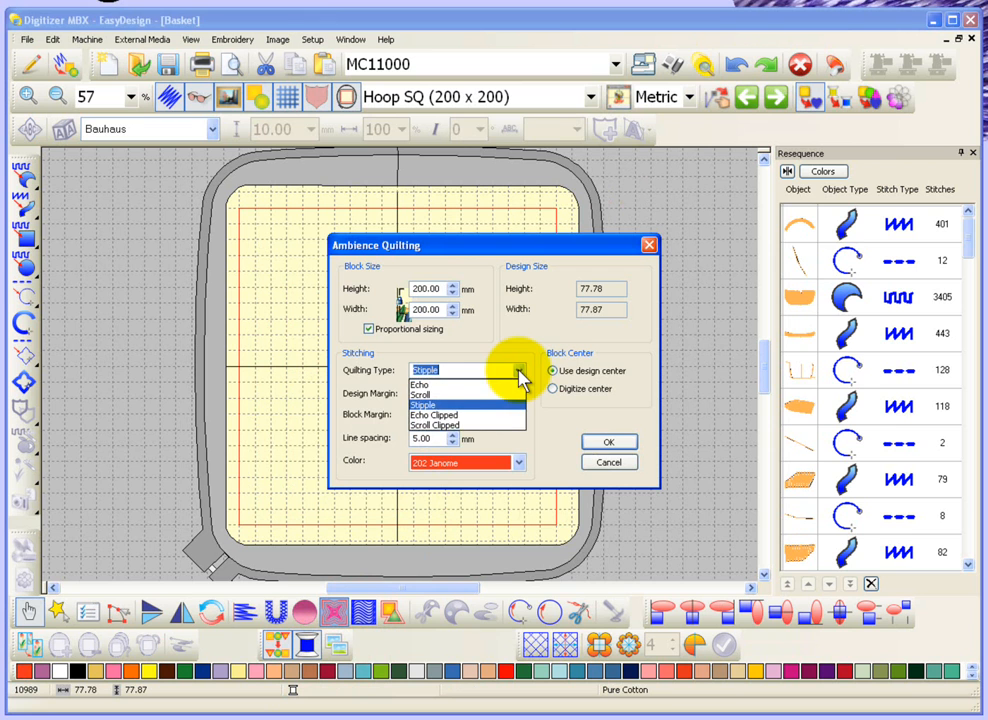
{"action": "left_click", "coordinate": [502, 412]}
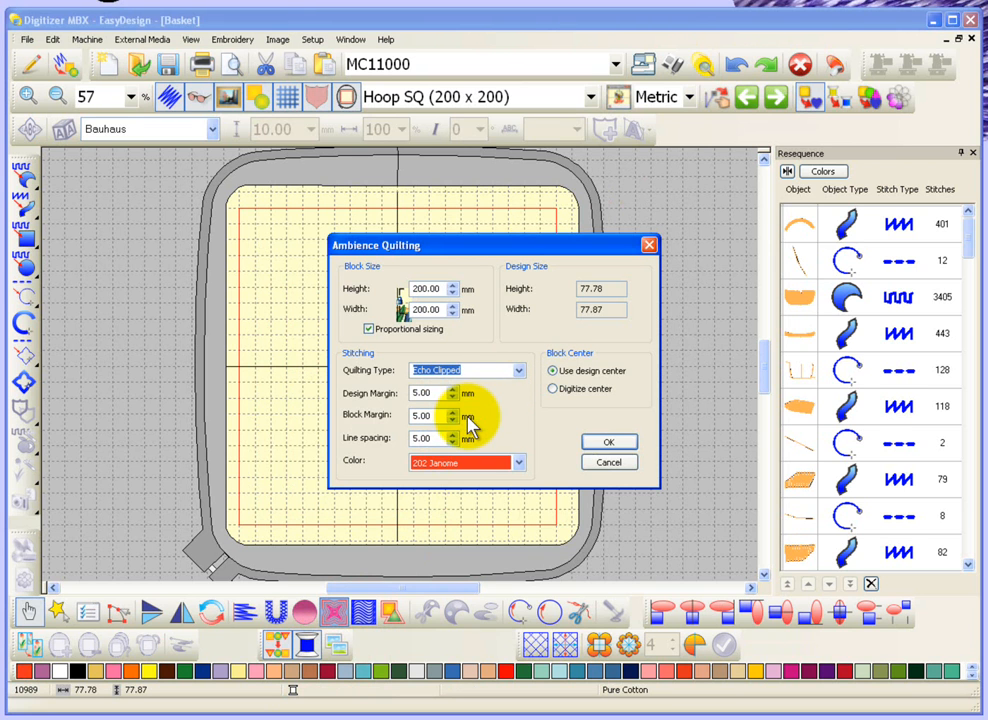
{"action": "left_click", "coordinate": [612, 443]}
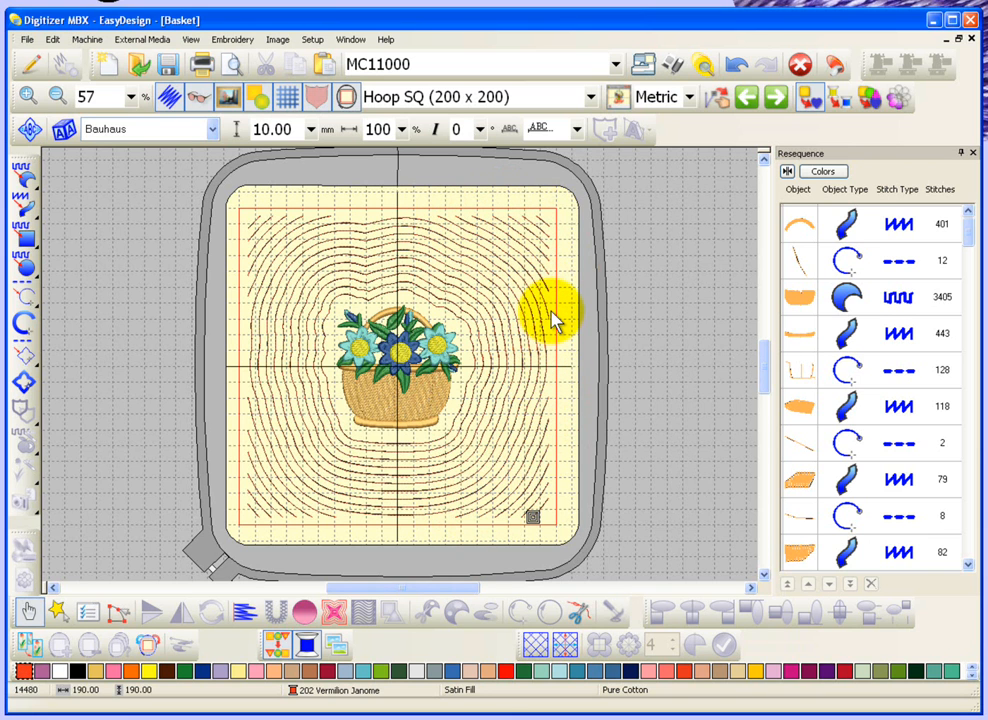
{"action": "left_click", "coordinate": [739, 66]}
Try Ambience Quilting with the Scroll Clipped type around the whole basket design, and undo it
{"action": "key", "text": "ctrl+a"}
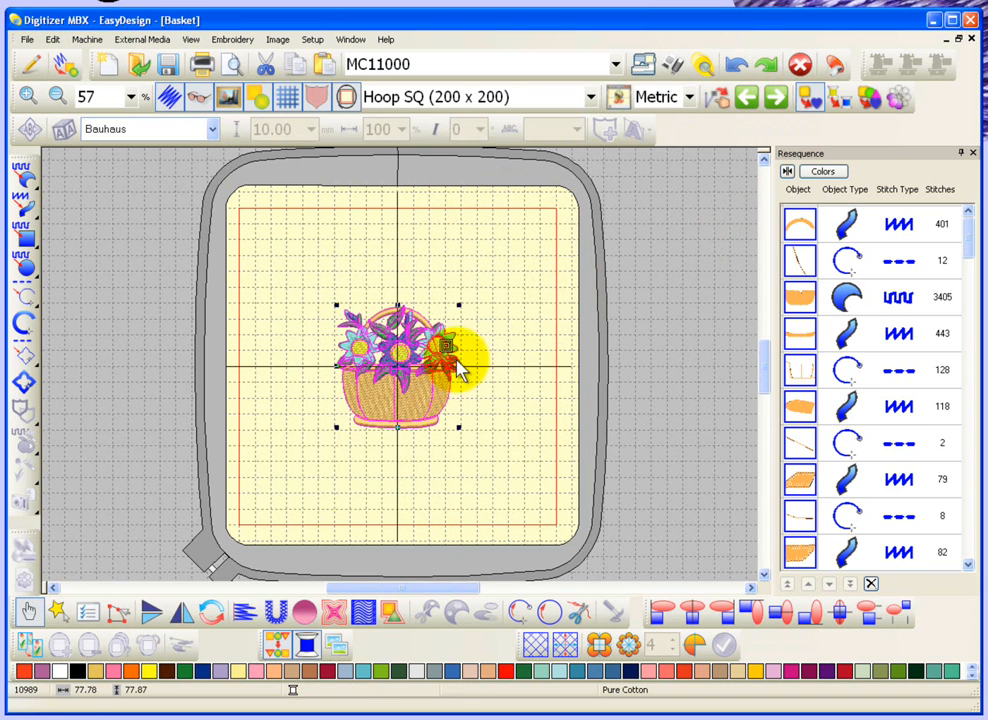
{"action": "left_click", "coordinate": [334, 611]}
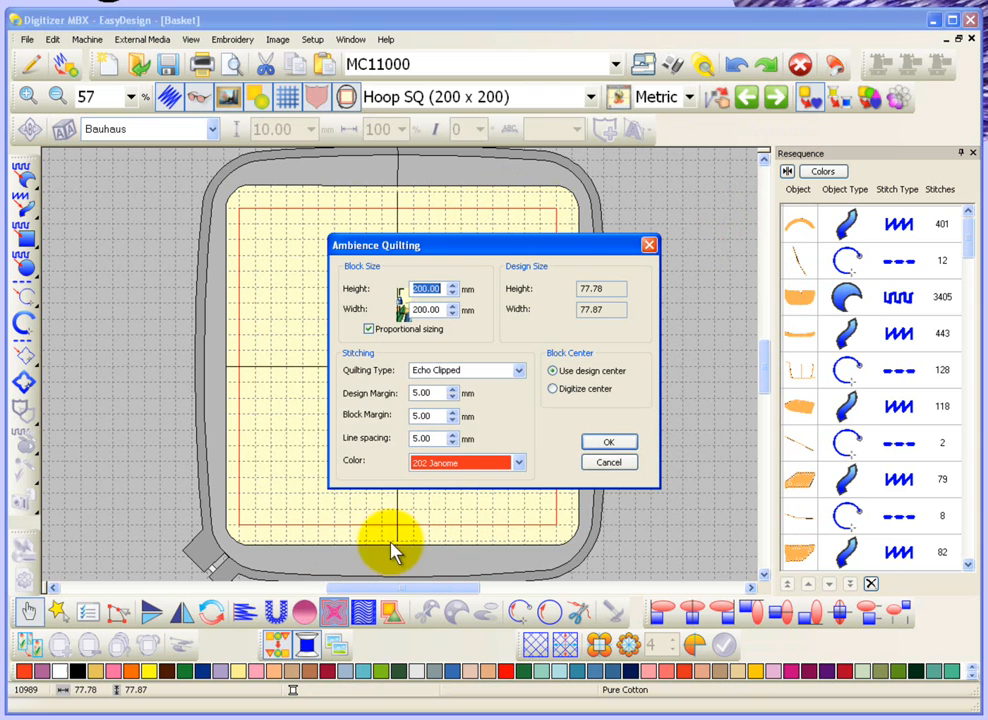
{"action": "left_click", "coordinate": [519, 371]}
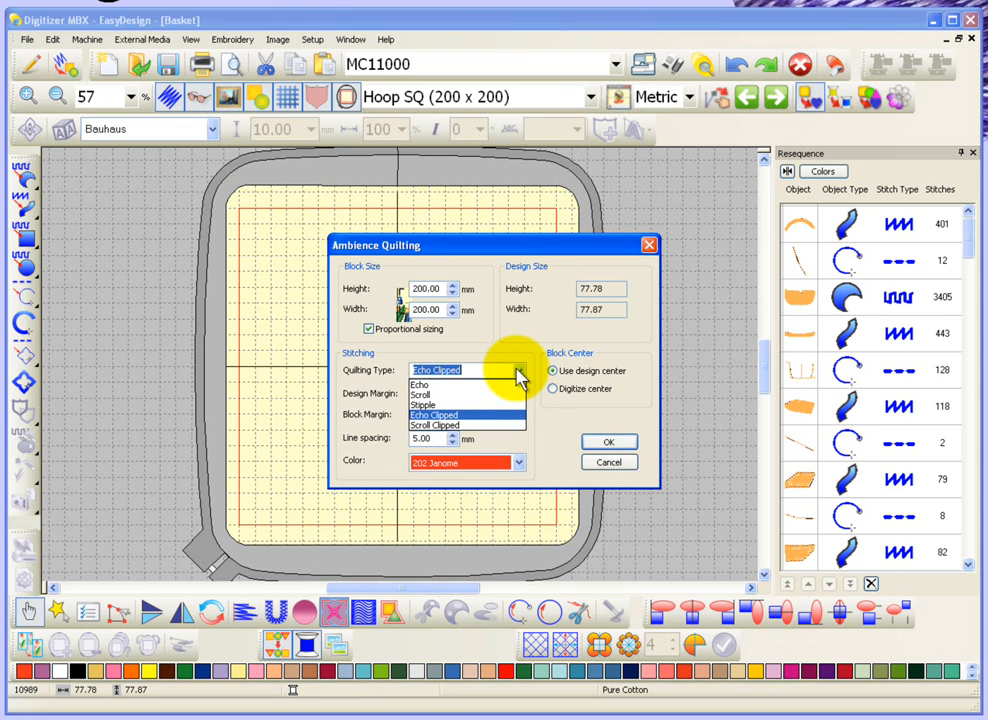
{"action": "left_click", "coordinate": [450, 425]}
{"action": "left_click", "coordinate": [608, 443]}
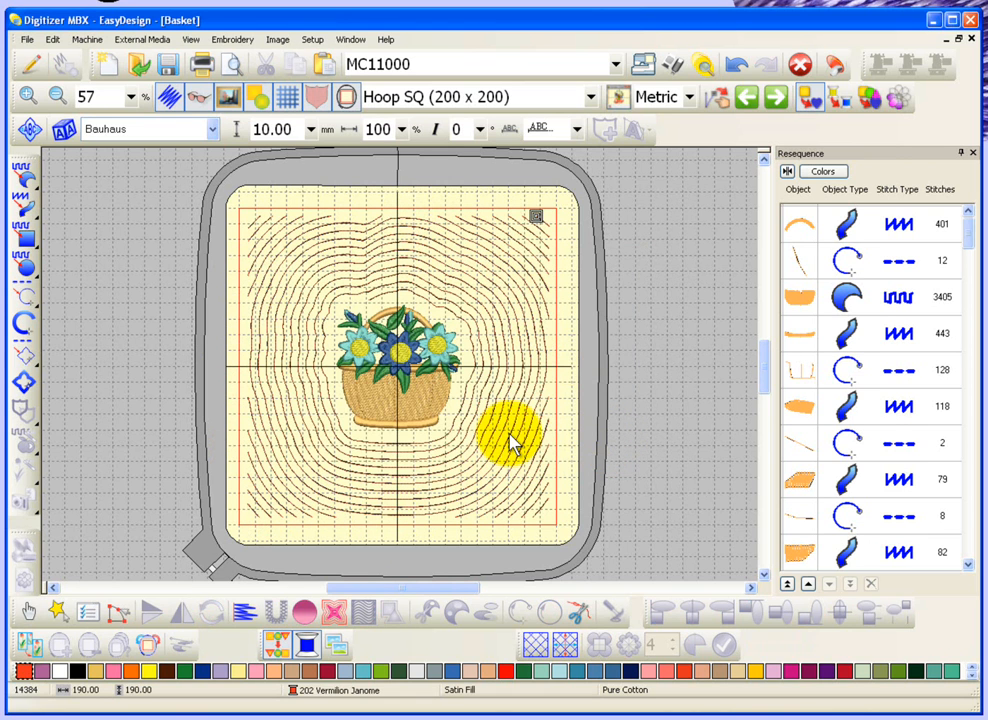
{"action": "left_click", "coordinate": [736, 65]}
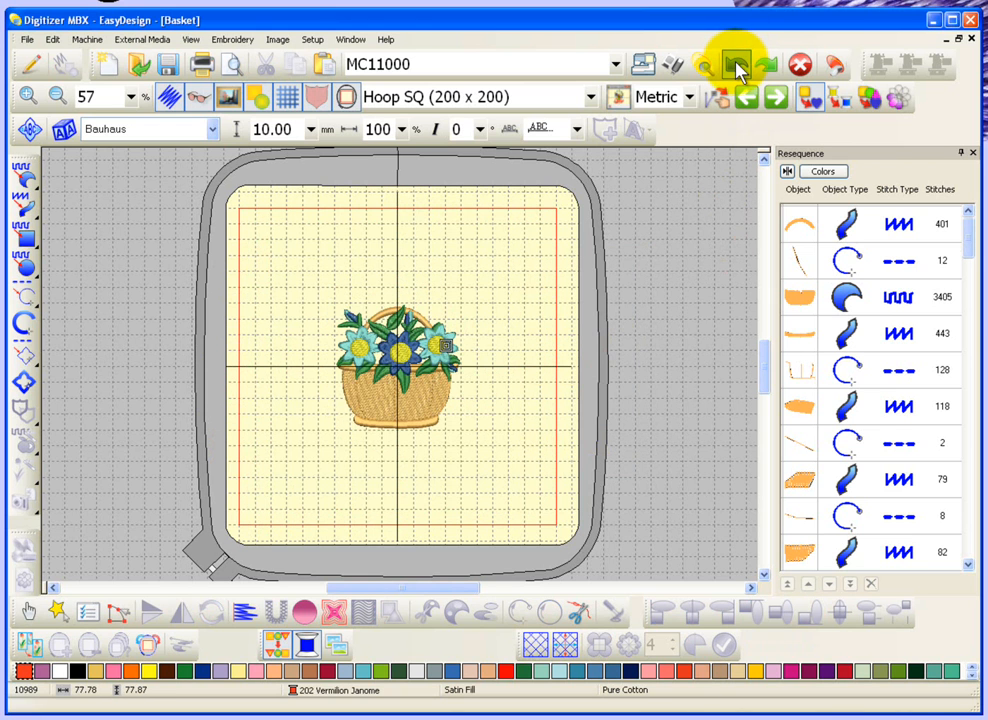
Try Scroll Clipped Ambience Quilting around the basket with a 300 mm square block, view it with the hoop hidden, and undo it
{"action": "key", "text": "ctrl+a"}
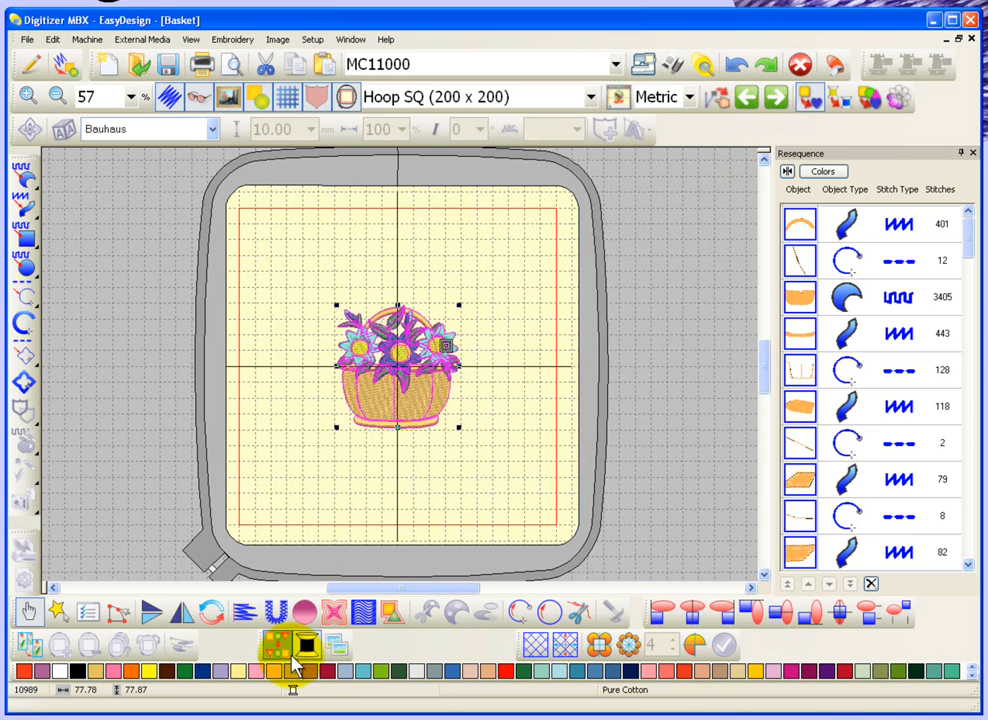
{"action": "left_click", "coordinate": [336, 615]}
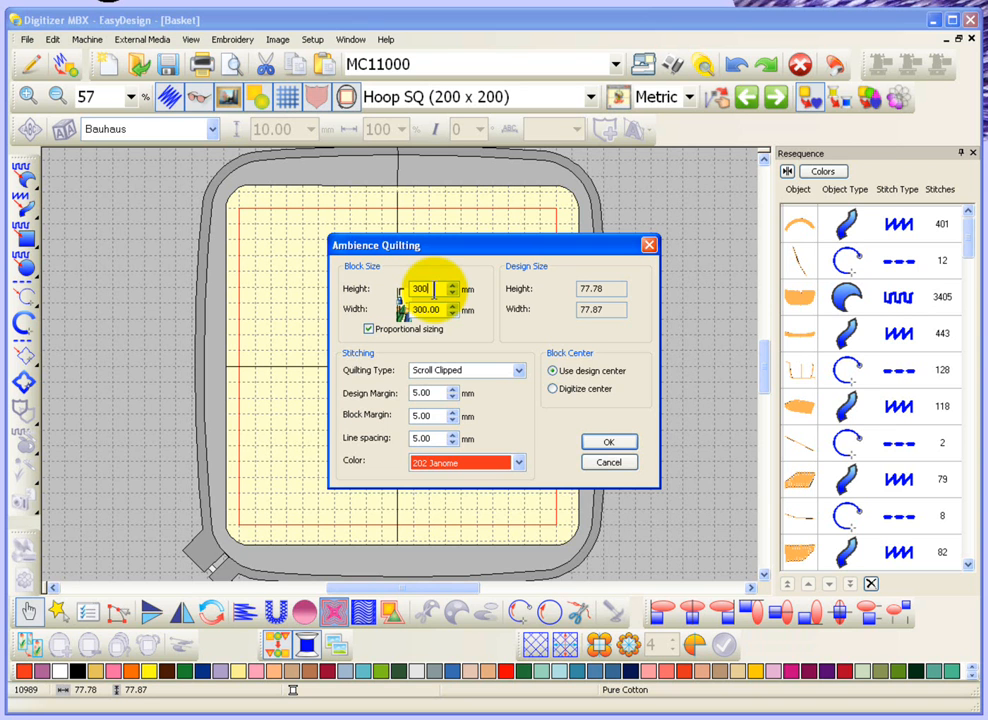
{"action": "left_click", "coordinate": [610, 442]}
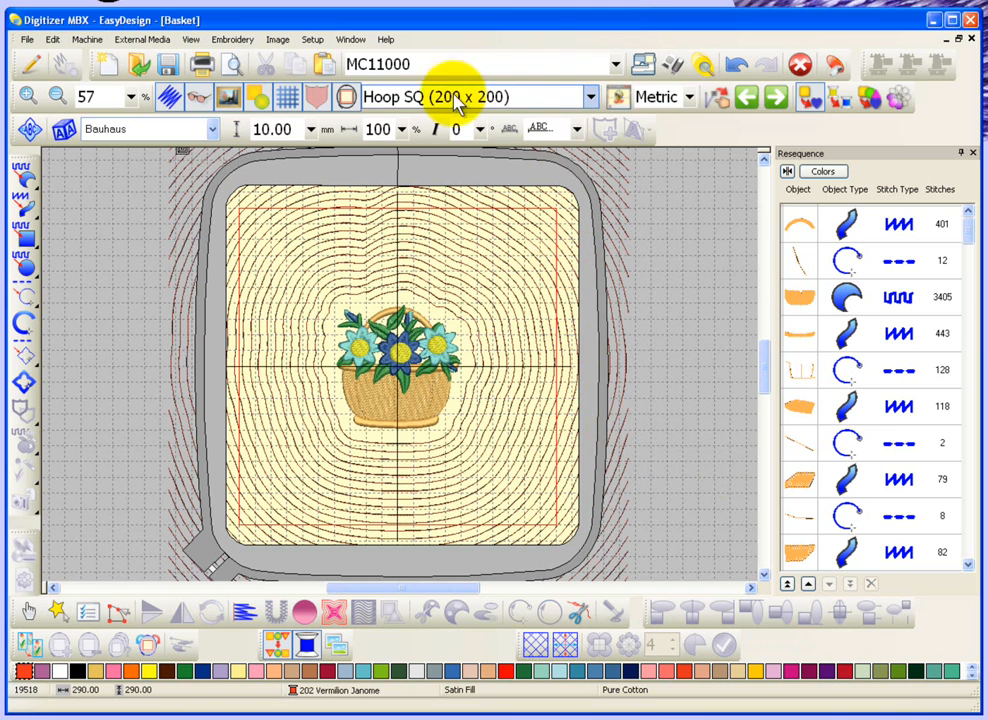
{"action": "left_click", "coordinate": [345, 98]}
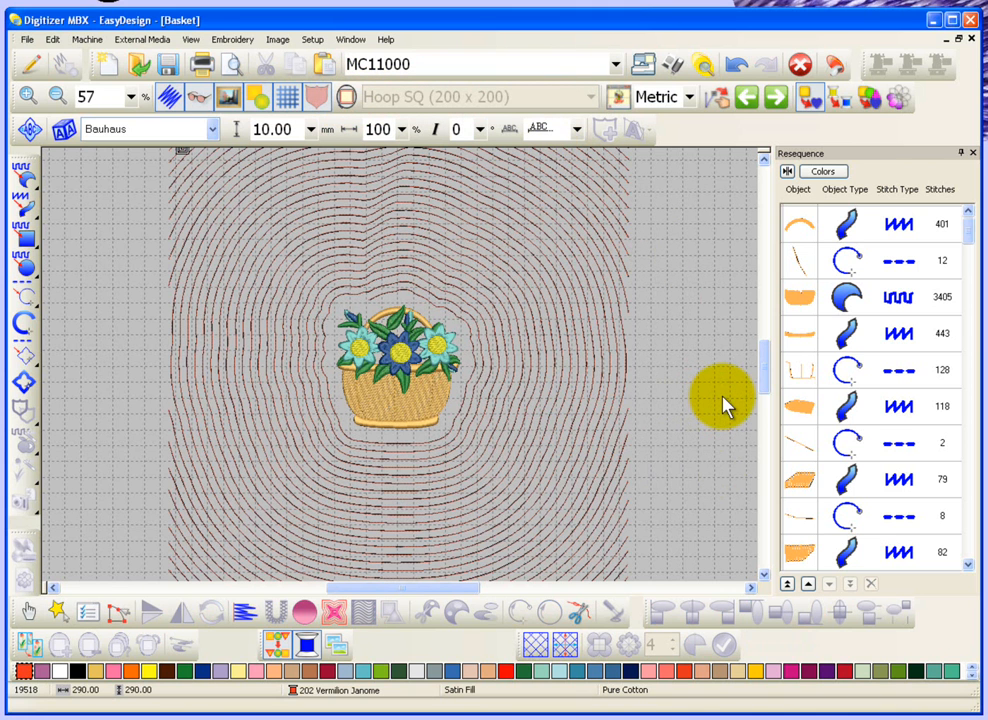
{"action": "left_click", "coordinate": [736, 65]}
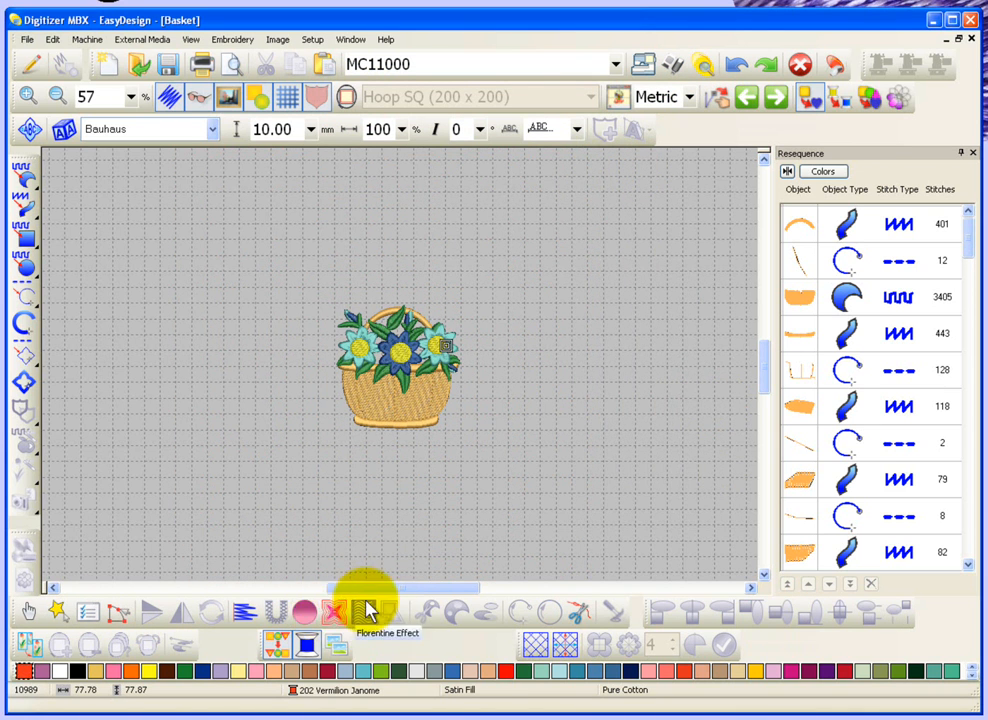
Try Scroll Clipped Ambience Quilting around the basket with a 150 mm square block, show the hoop for comparison, and undo the quilting
{"action": "key", "text": "ctrl+a"}
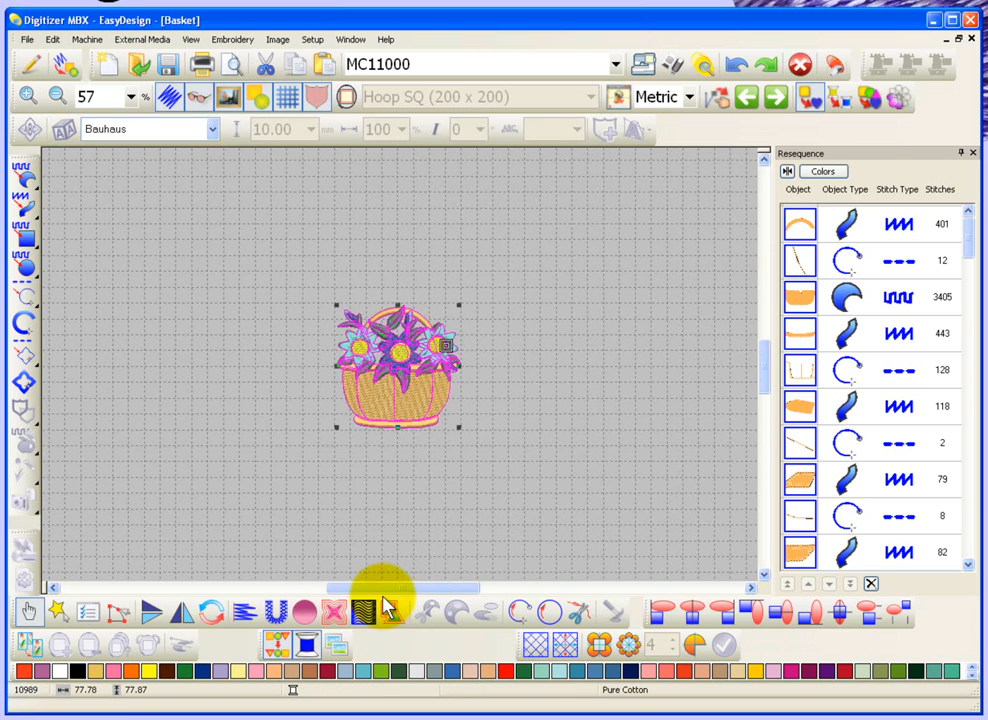
{"action": "left_click", "coordinate": [334, 612]}
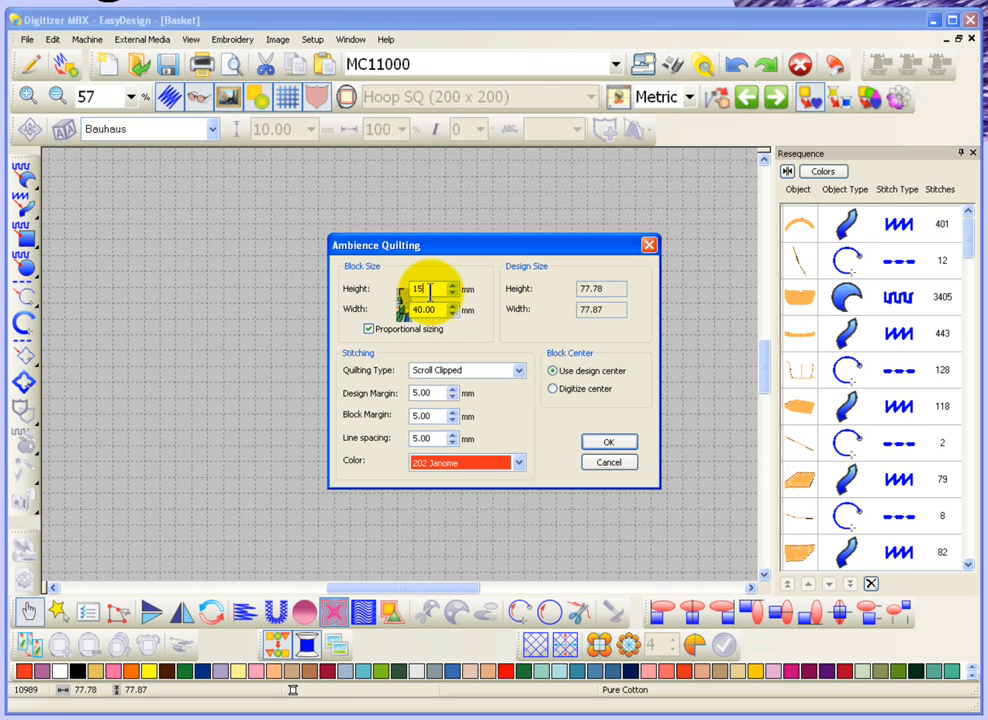
{"action": "type", "text": "150"}
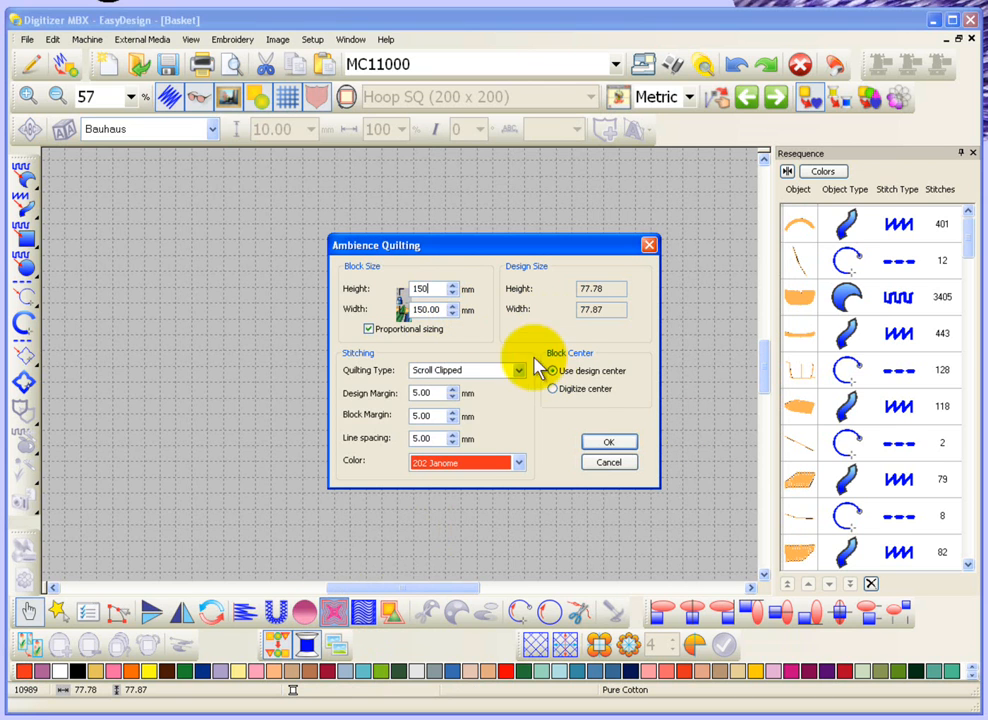
{"action": "left_click", "coordinate": [606, 443]}
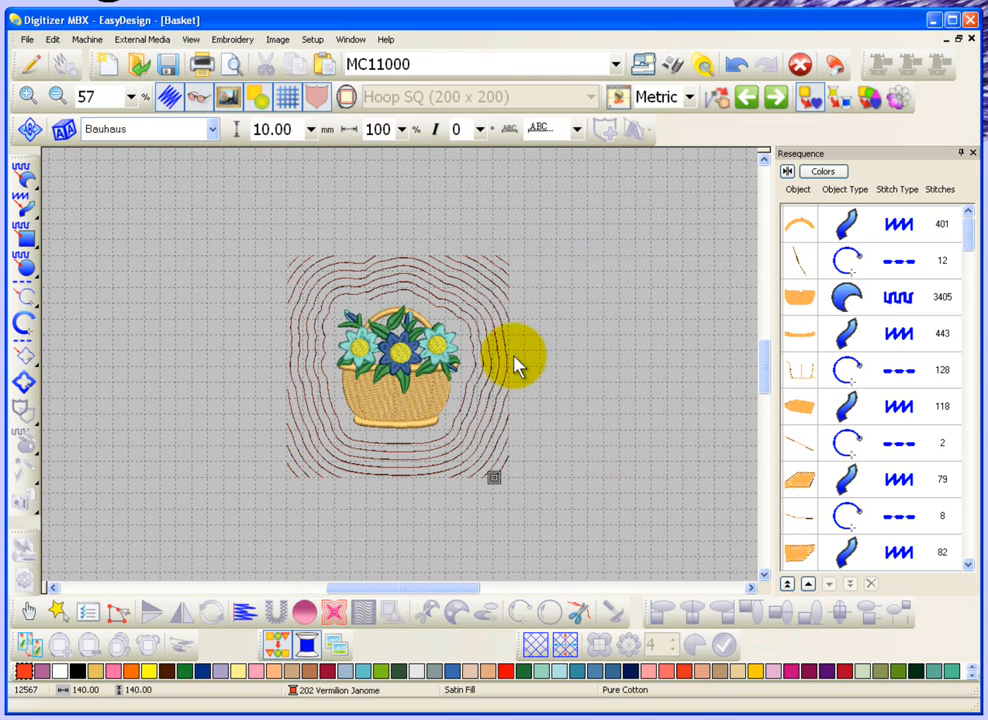
{"action": "left_click", "coordinate": [346, 97]}
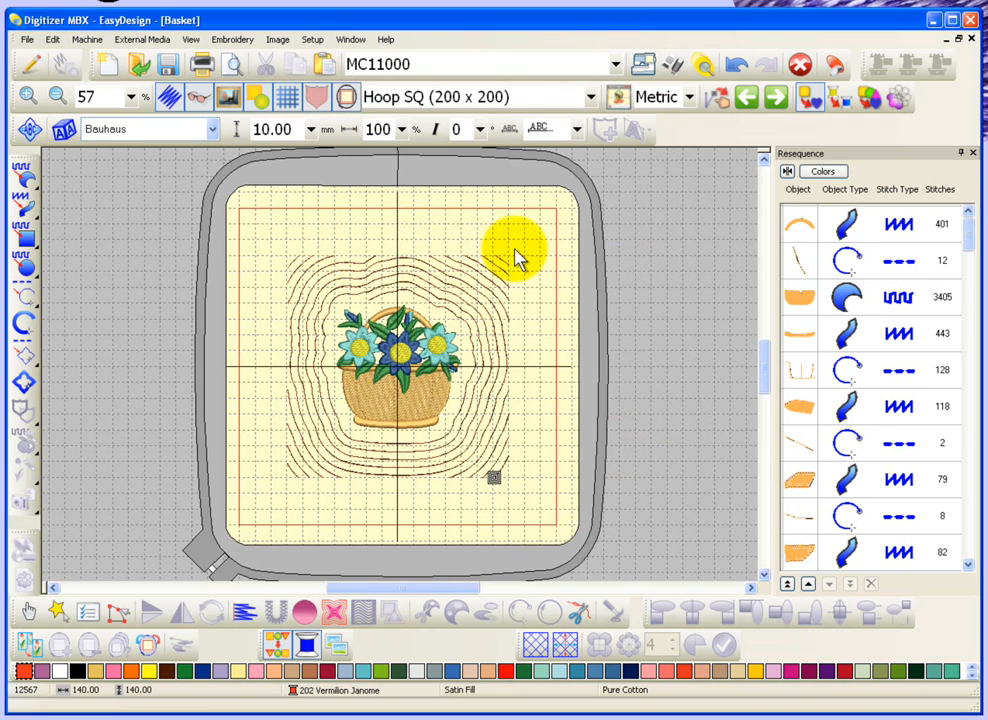
{"action": "left_click", "coordinate": [738, 65]}
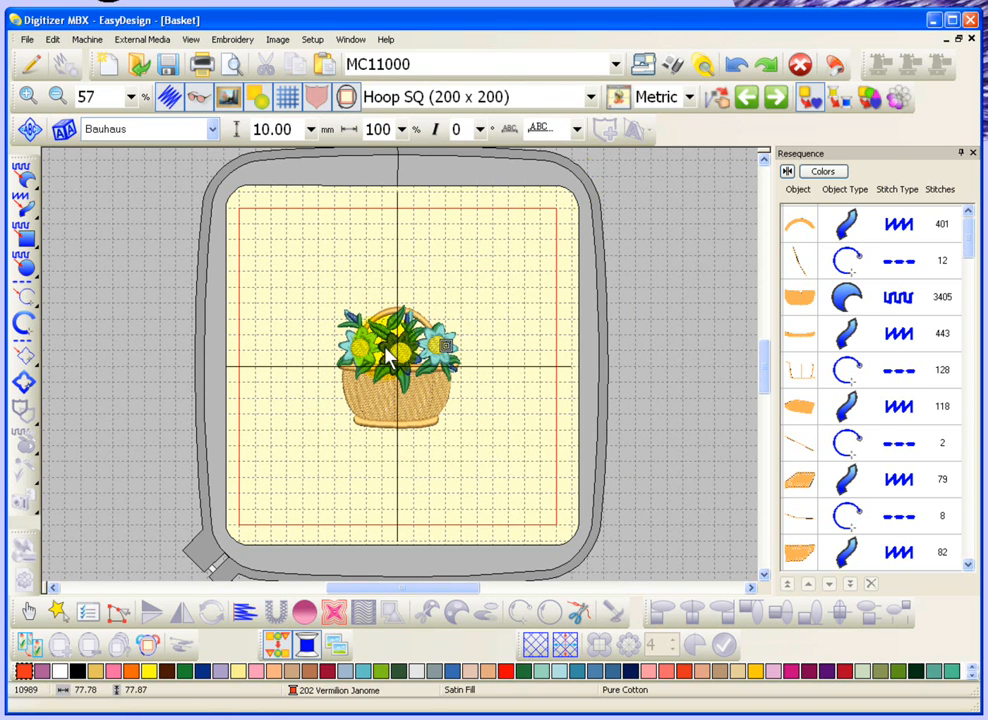
Try Echo Ambience Quilting in the 150 mm block around the basket with 10 mm design and block margins, and undo it
{"action": "left_click", "coordinate": [470, 337]}
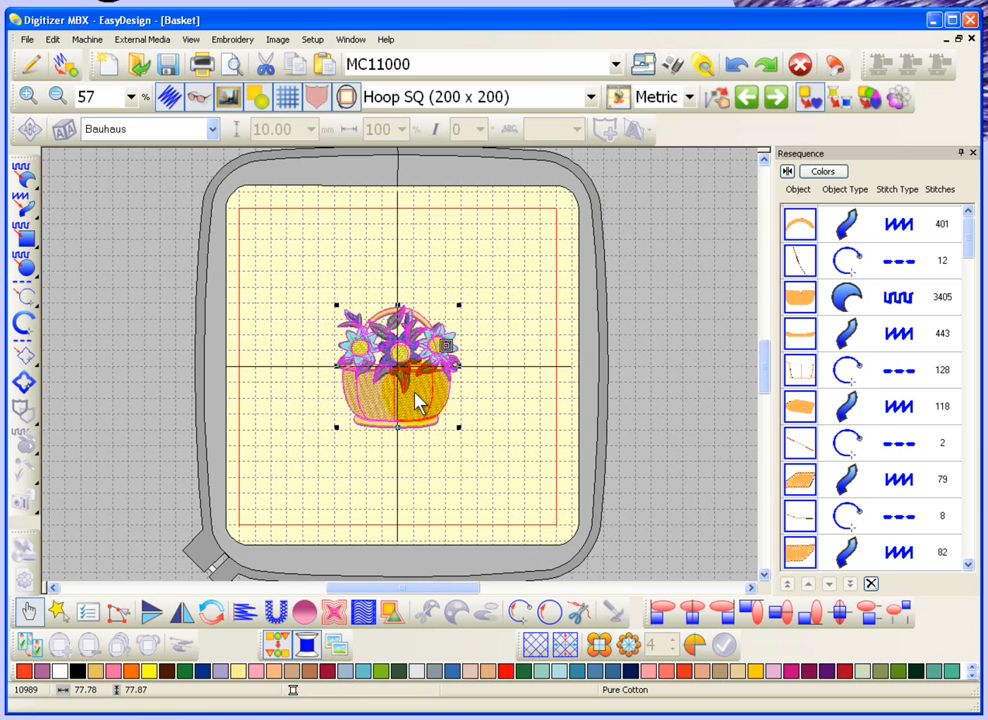
{"action": "left_click", "coordinate": [336, 622]}
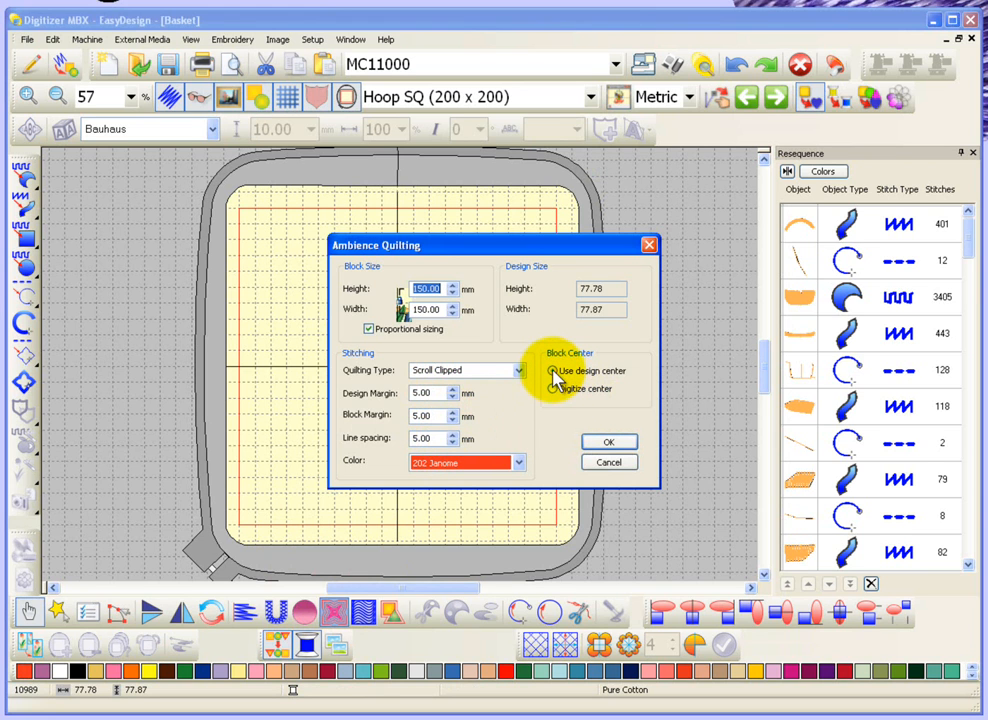
{"action": "left_click", "coordinate": [520, 372]}
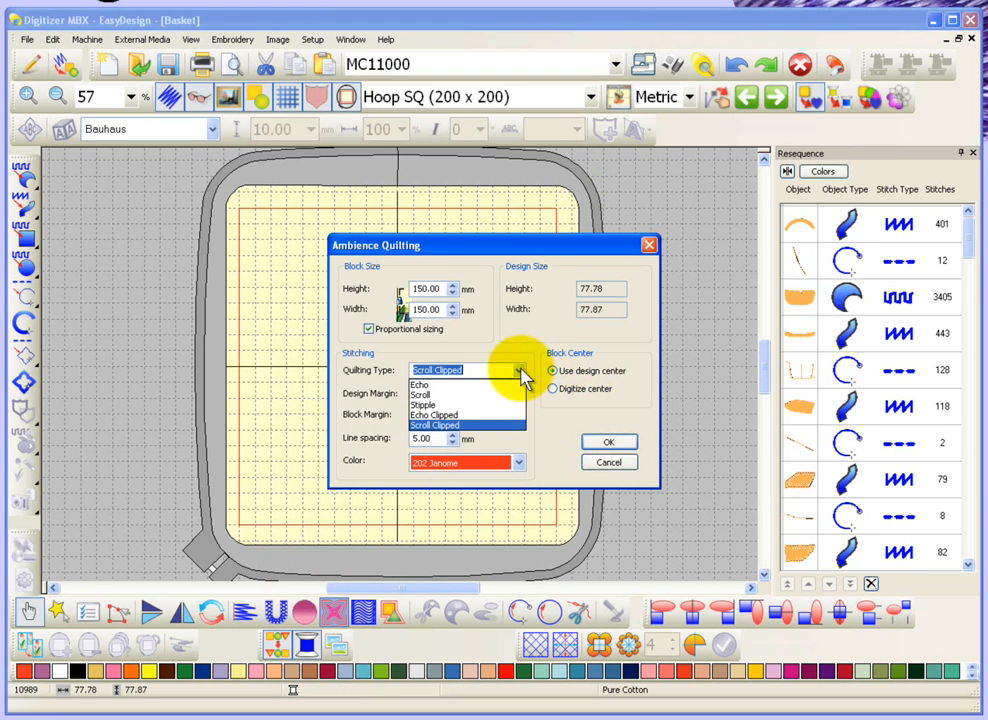
{"action": "left_click", "coordinate": [421, 385]}
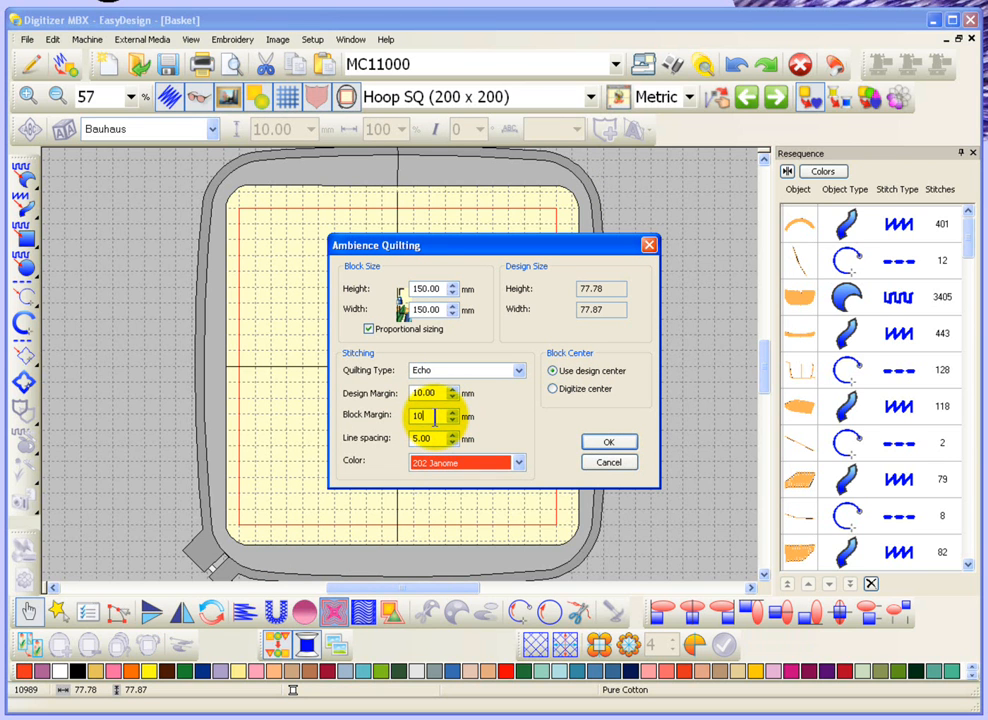
{"action": "left_click", "coordinate": [607, 444]}
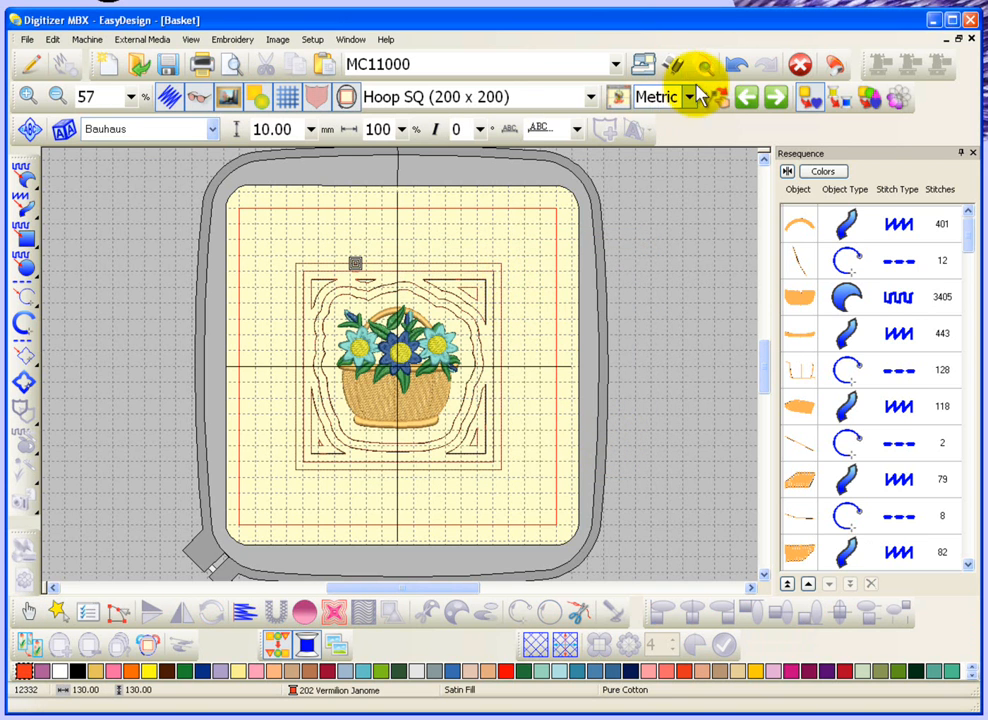
{"action": "left_click", "coordinate": [735, 64]}
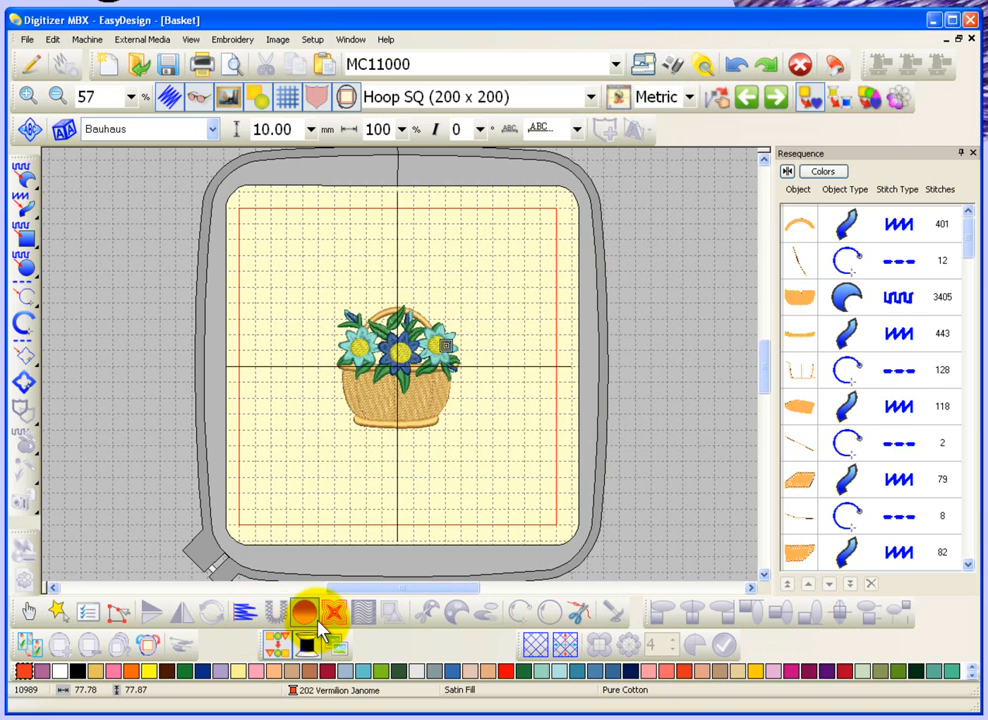
Try Echo Ambience Quilting around the basket with a 200 mm square block and 10 mm margins, and undo it
{"action": "left_click", "coordinate": [333, 614]}
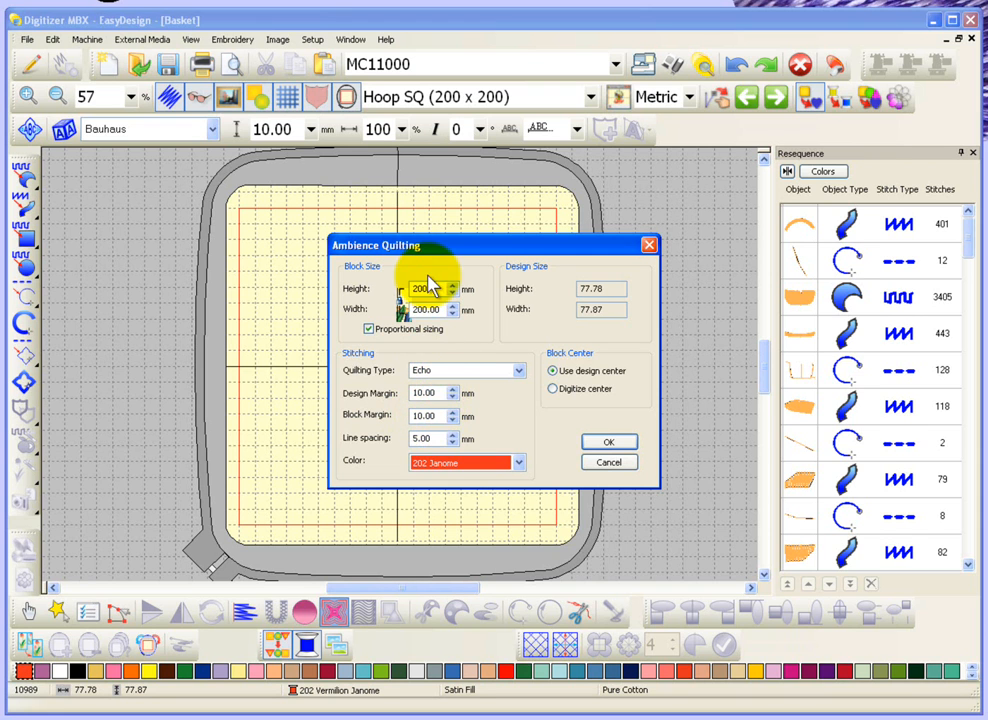
{"action": "left_click", "coordinate": [610, 443]}
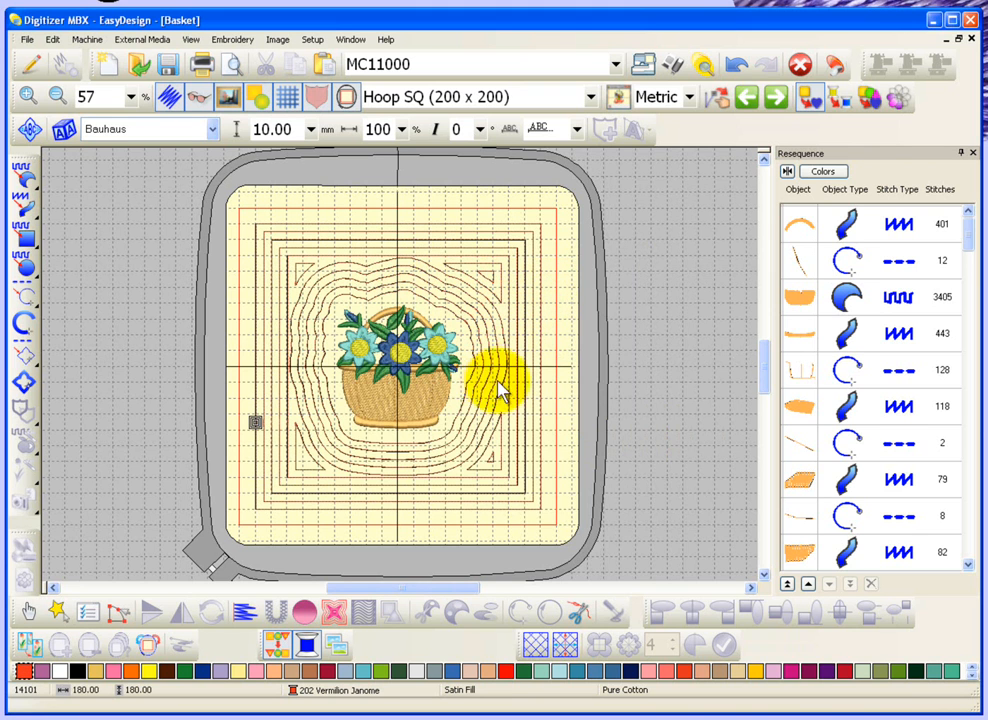
{"action": "left_click", "coordinate": [735, 66]}
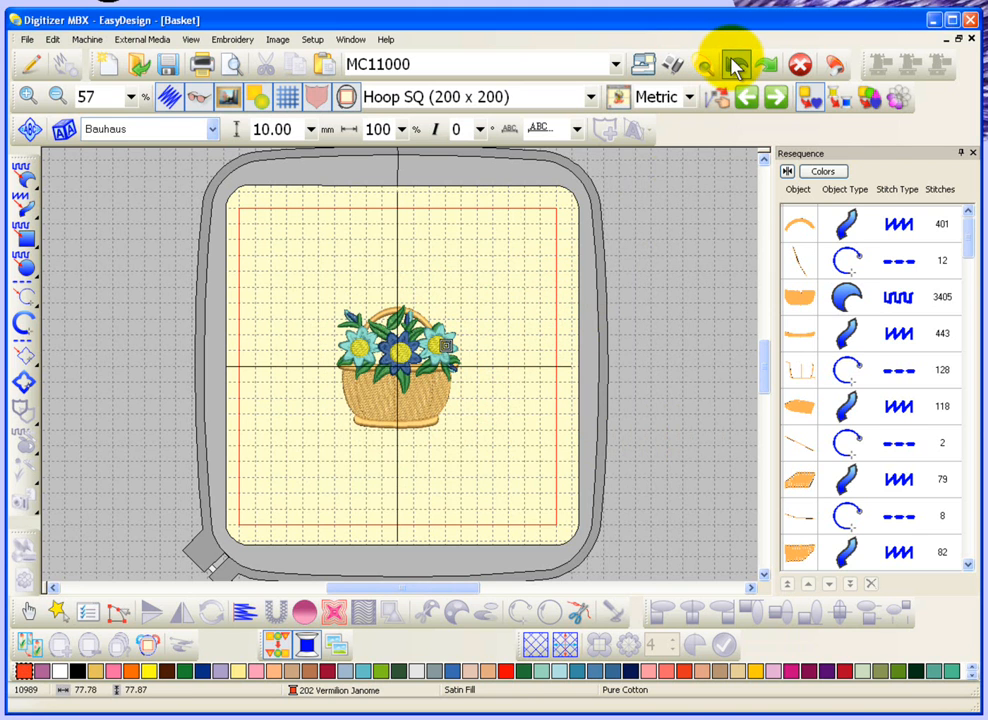
Try Echo Ambience Quilting around the basket with 4 mm design and block margins and 2 mm line spacing, and undo the quilting
{"action": "left_click", "coordinate": [437, 441]}
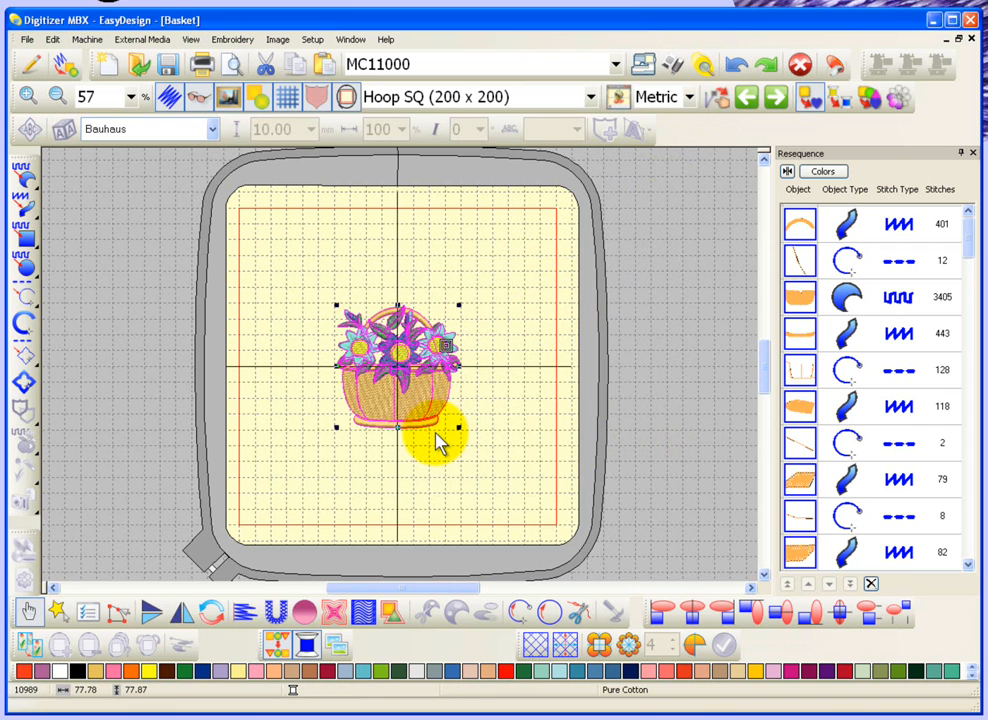
{"action": "left_click", "coordinate": [337, 613]}
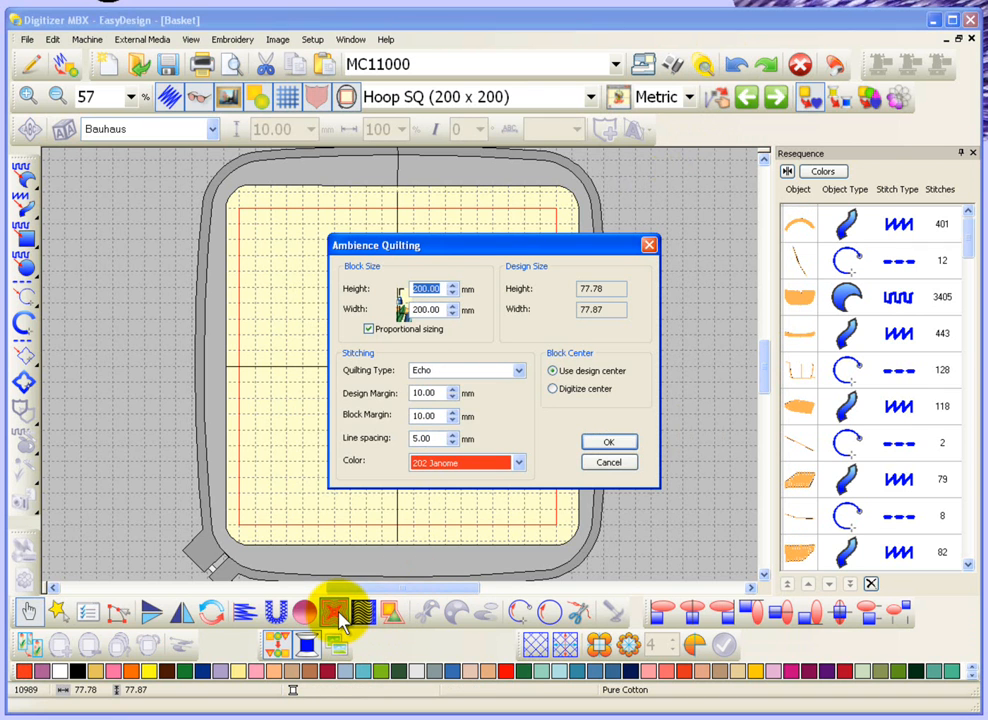
{"action": "double_click", "coordinate": [430, 393]}
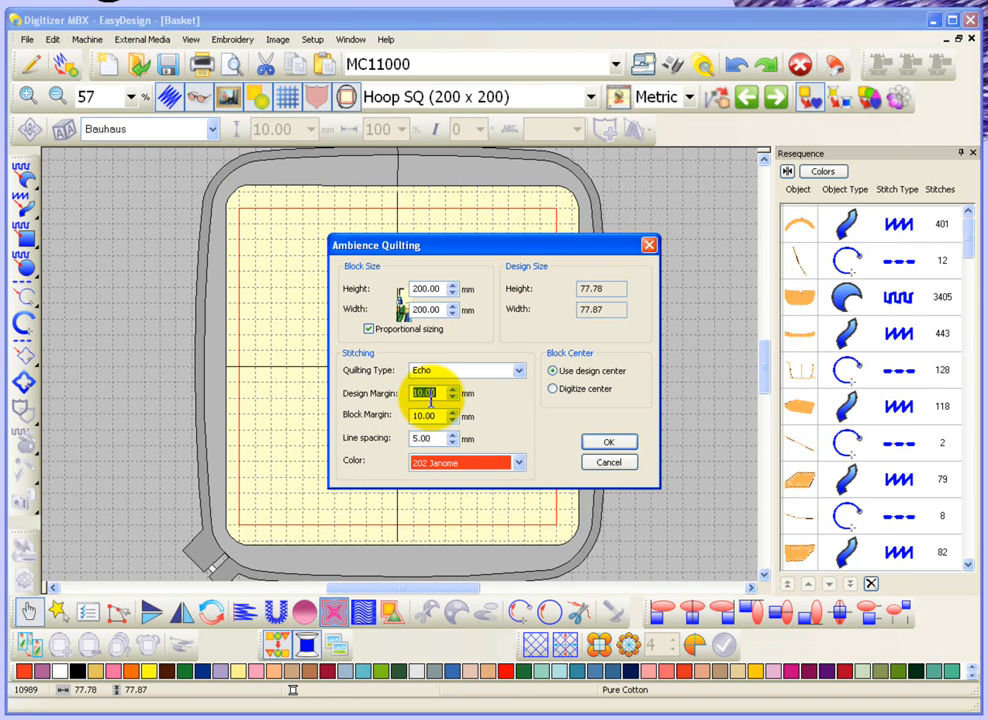
{"action": "type", "text": "4"}
{"action": "double_click", "coordinate": [440, 415]}
{"action": "type", "text": "4"}
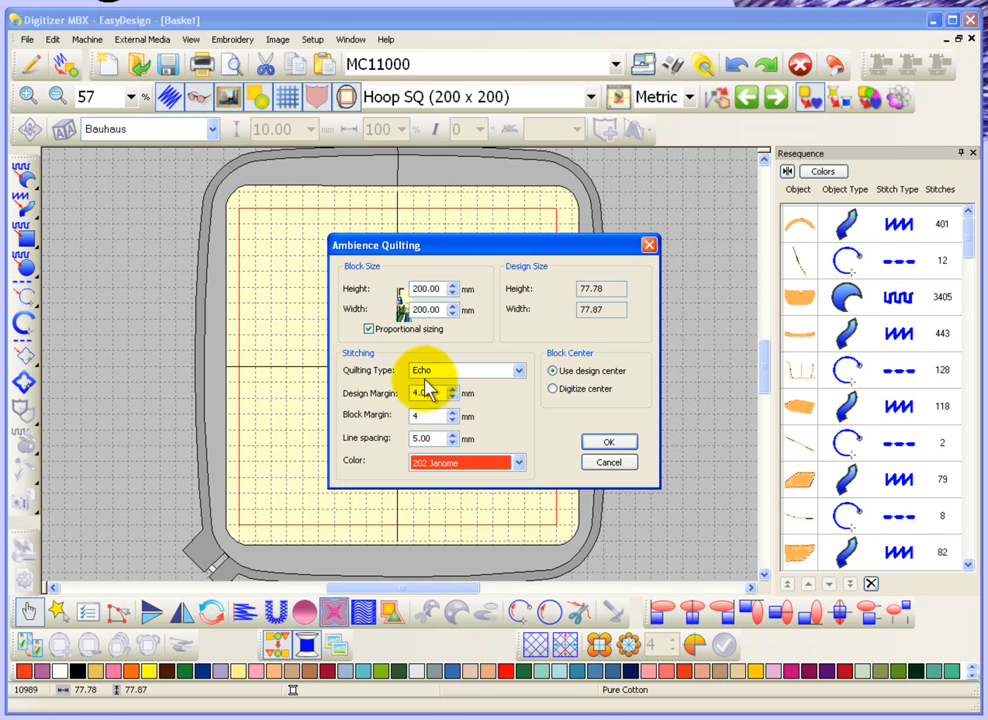
{"action": "double_click", "coordinate": [424, 438]}
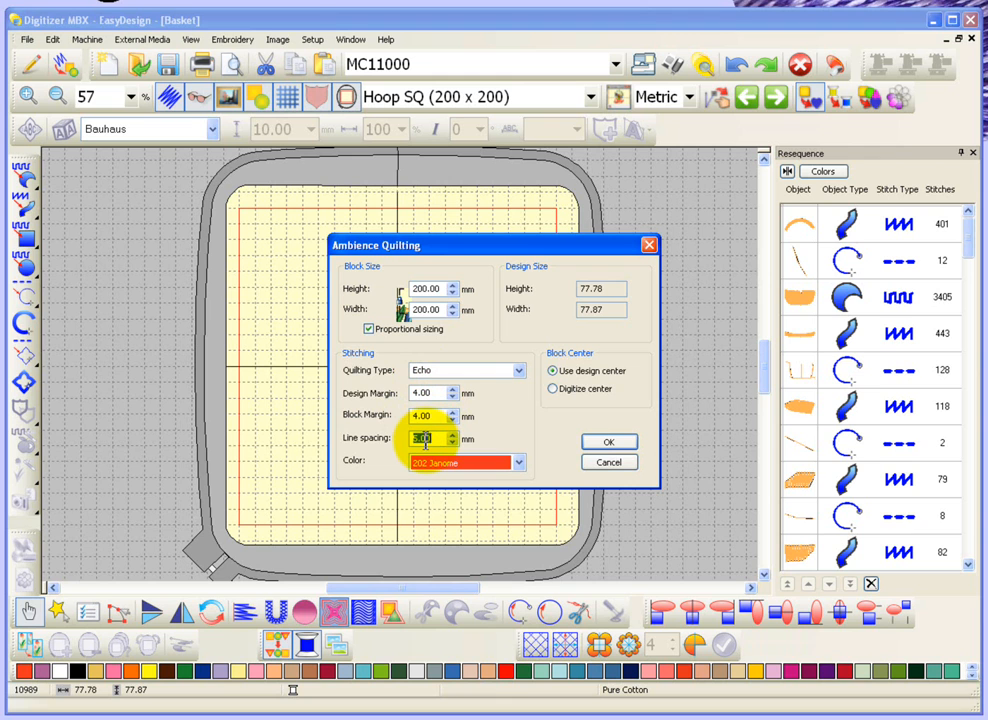
{"action": "type", "text": "2"}
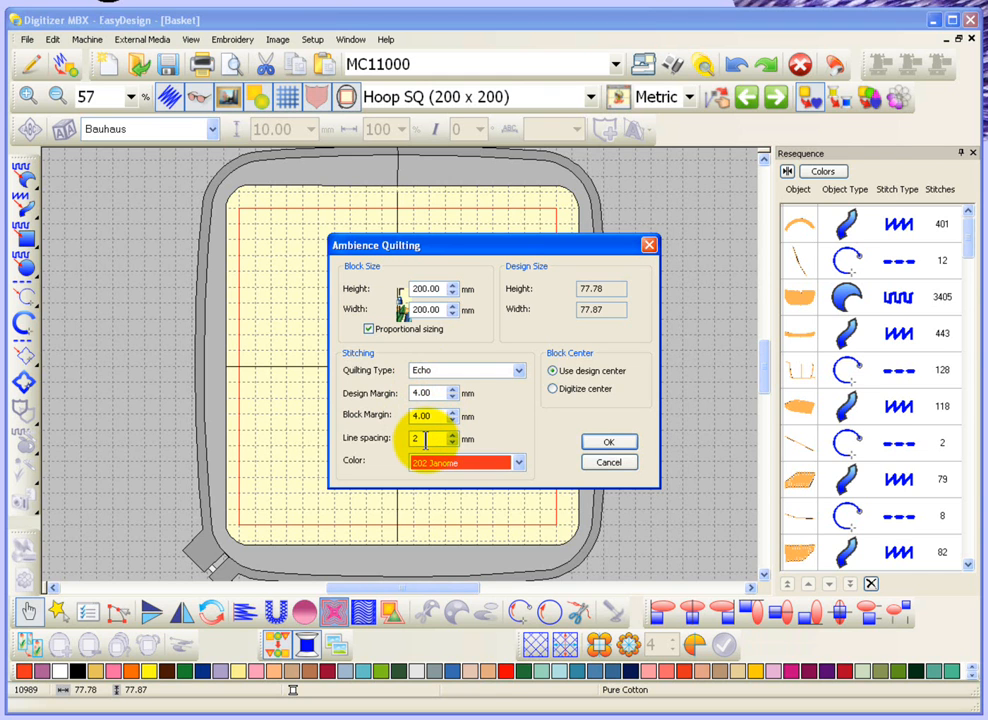
{"action": "left_click", "coordinate": [611, 443]}
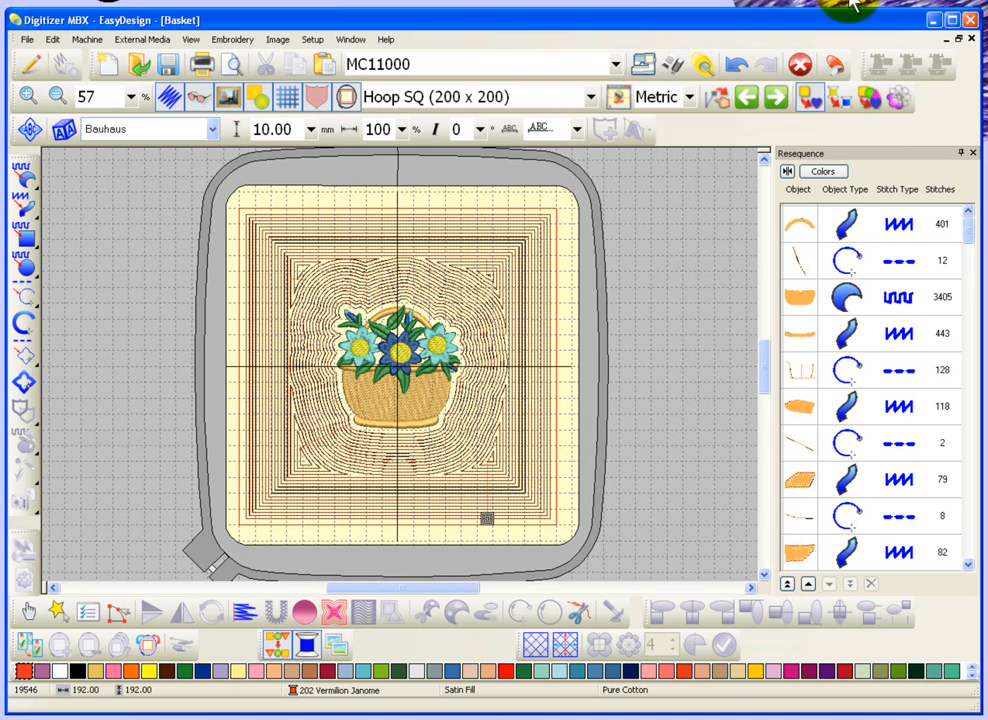
{"action": "left_click", "coordinate": [740, 68]}
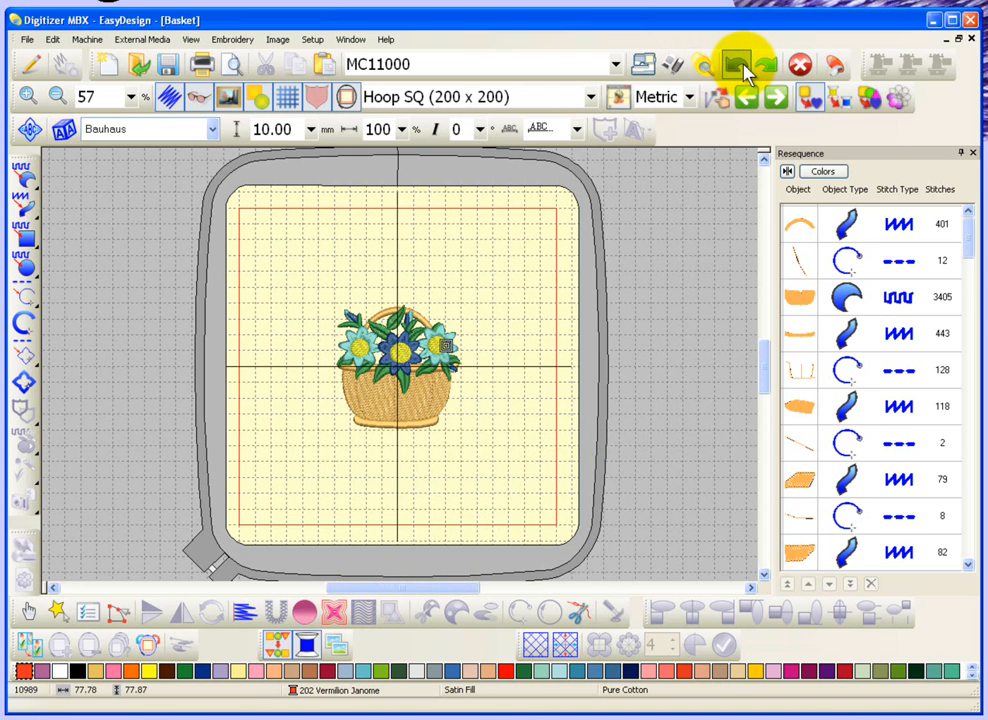
Apply Echo Ambience Quilting to the basket with a digitized block center below and right of the design's center, and hide the hoop
{"action": "key", "text": "ctrl+a"}
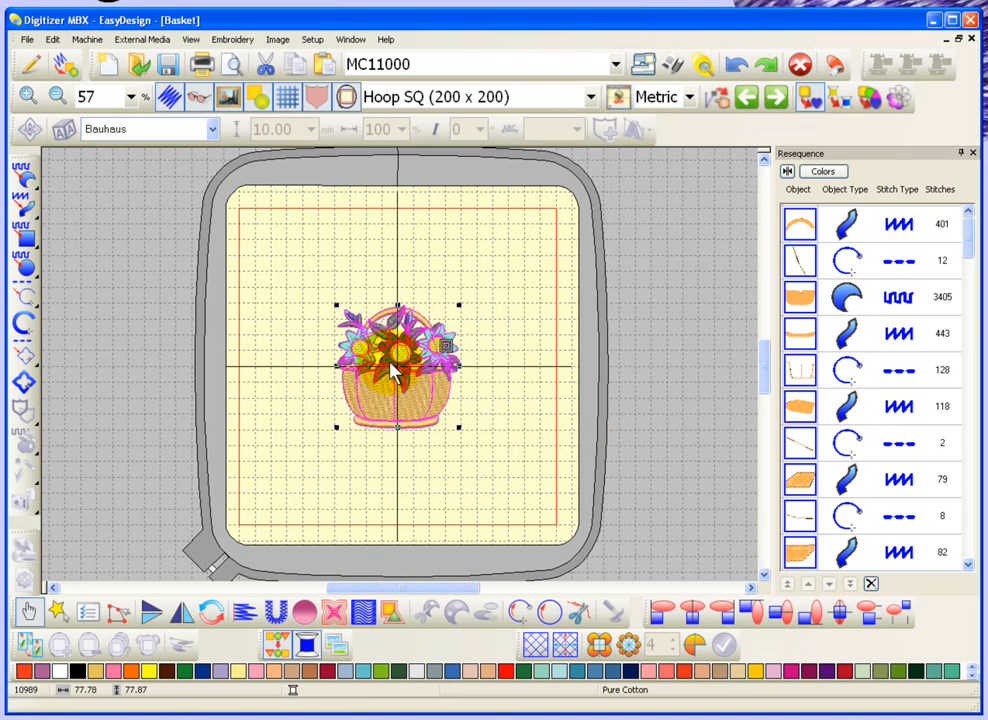
{"action": "left_click", "coordinate": [337, 618]}
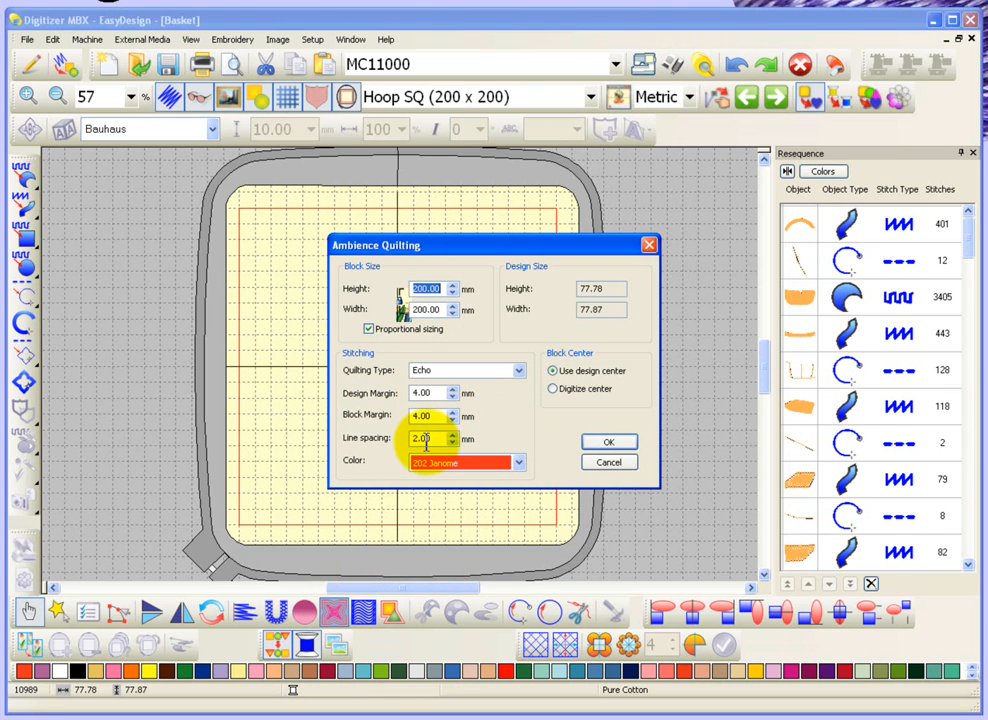
{"action": "left_click", "coordinate": [553, 390]}
{"action": "left_click", "coordinate": [610, 443]}
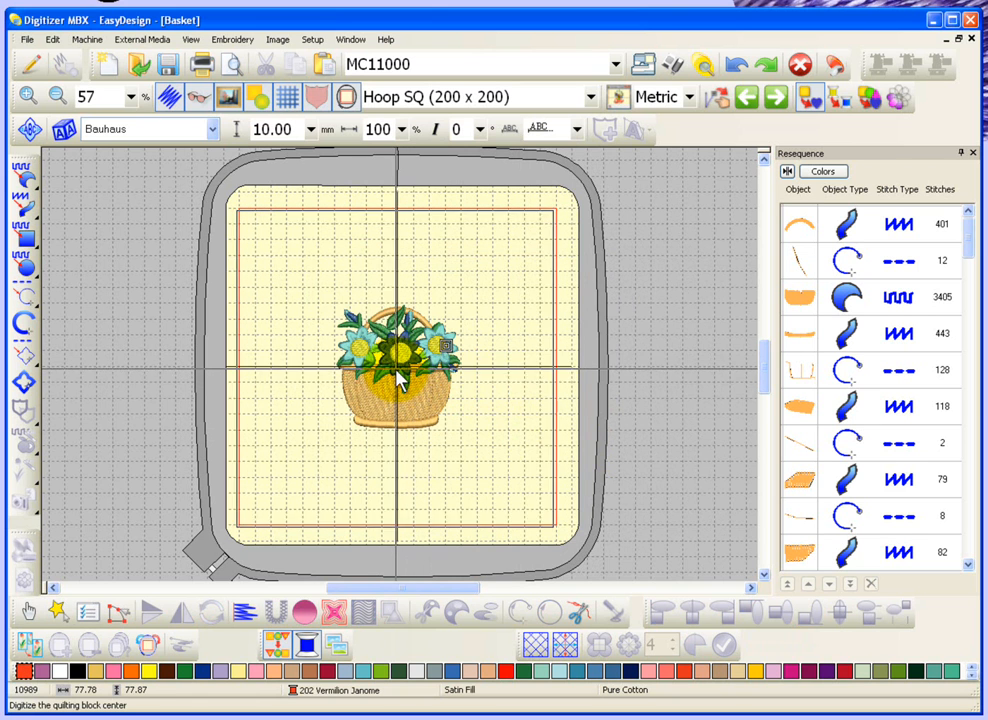
{"action": "left_click", "coordinate": [438, 418]}
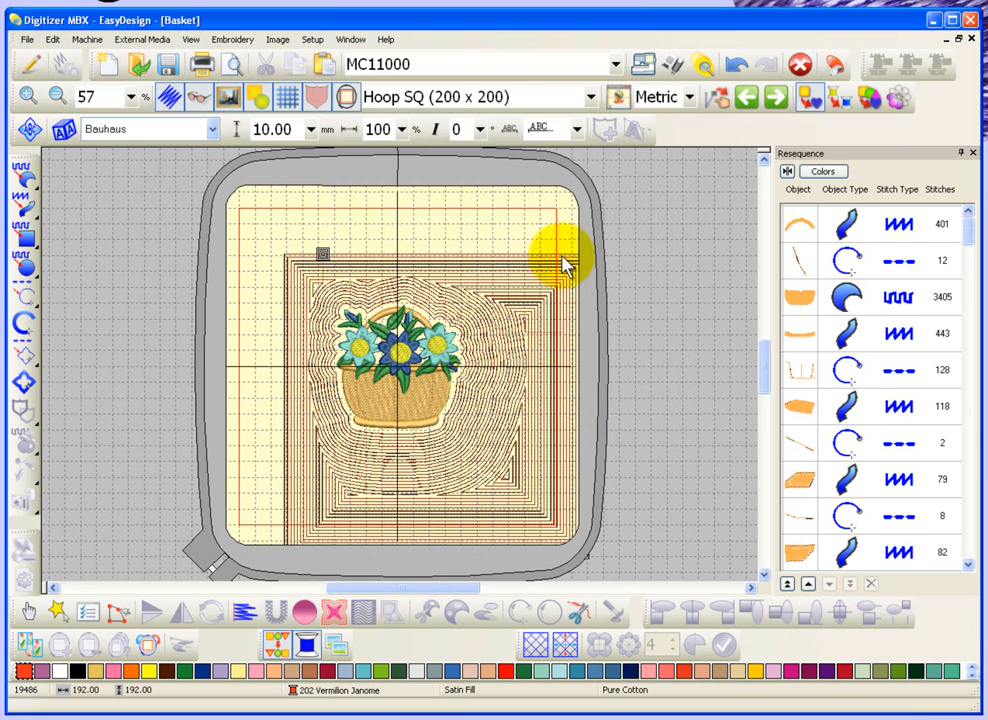
{"action": "left_click", "coordinate": [346, 96]}
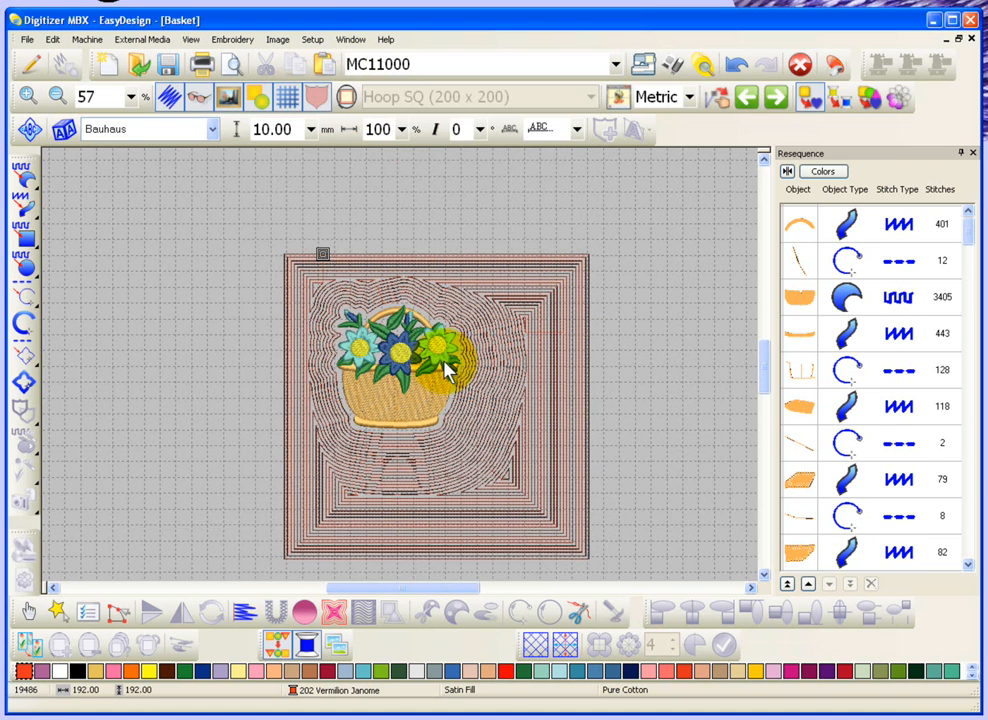
{"action": "left_click", "coordinate": [336, 614]}
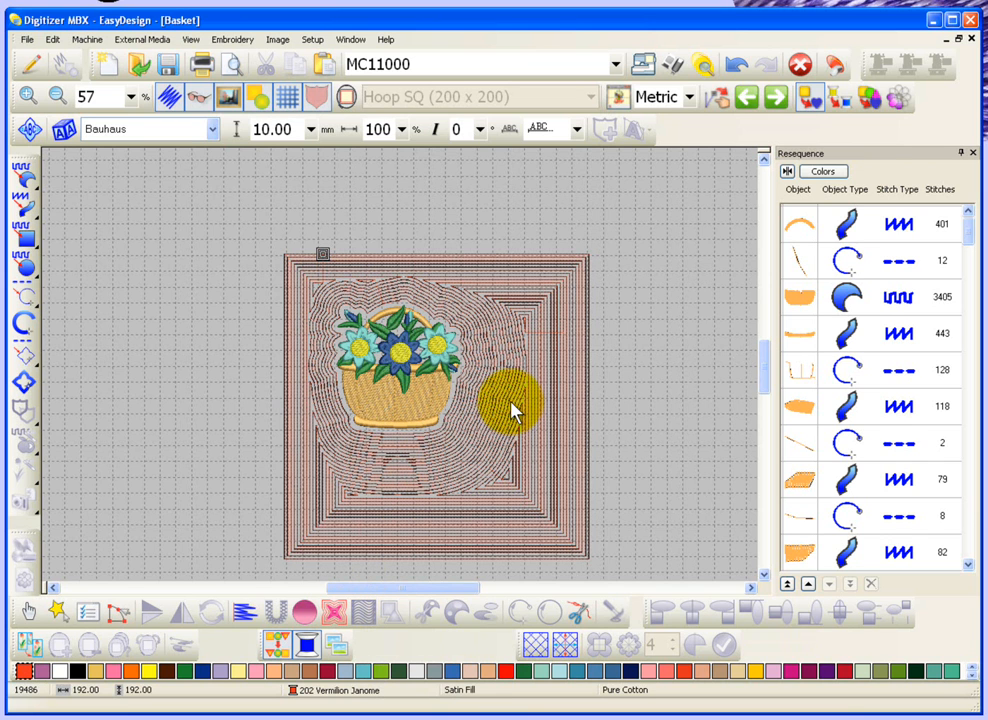